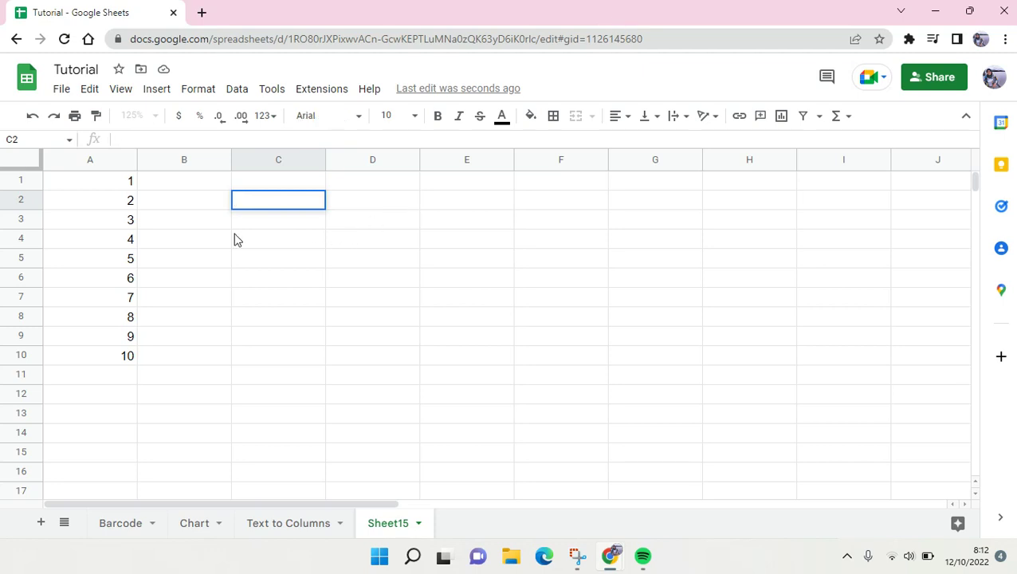
left_click(288, 220)
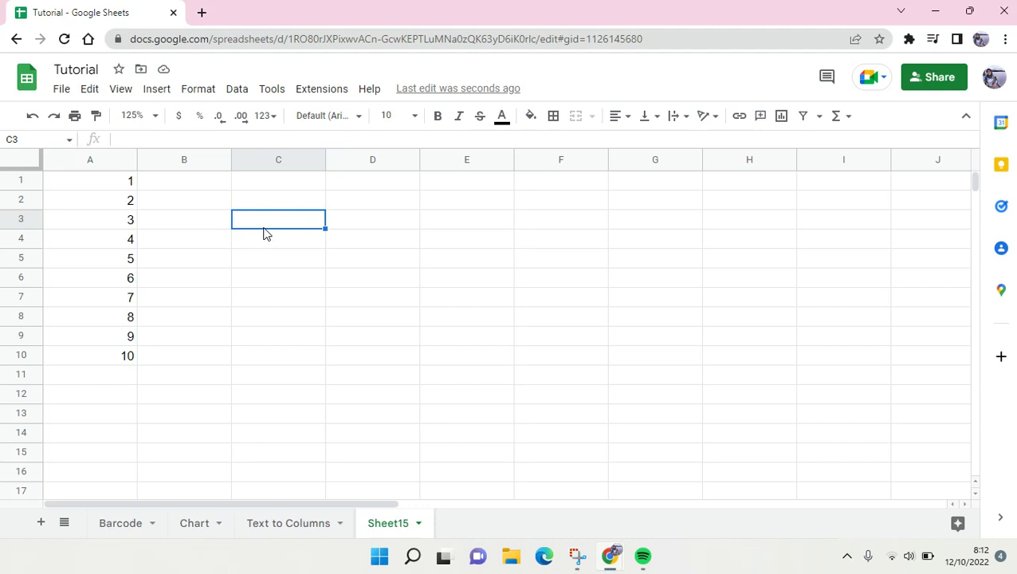
left_click(126, 186)
left_click(129, 358)
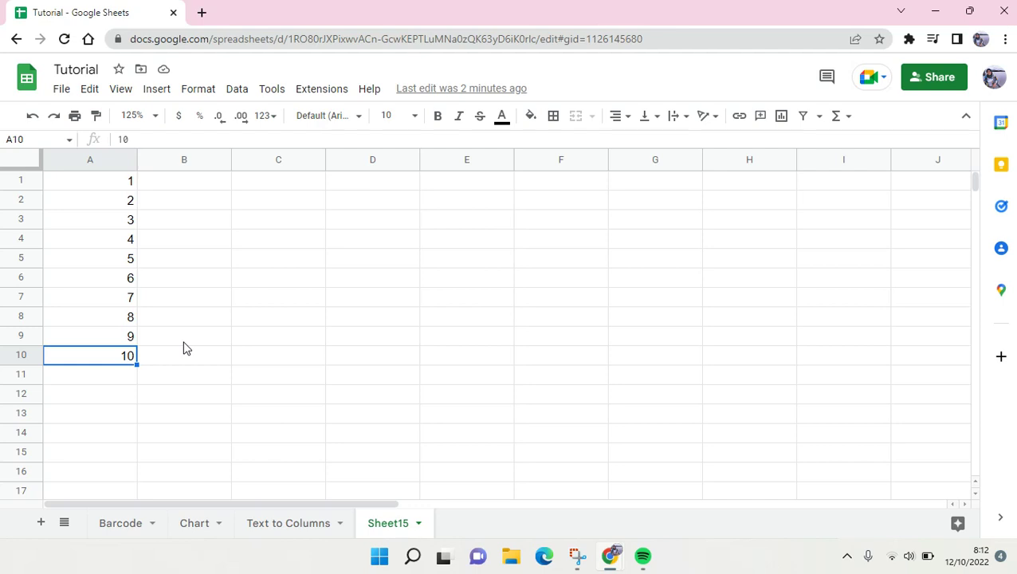
left_click(279, 219)
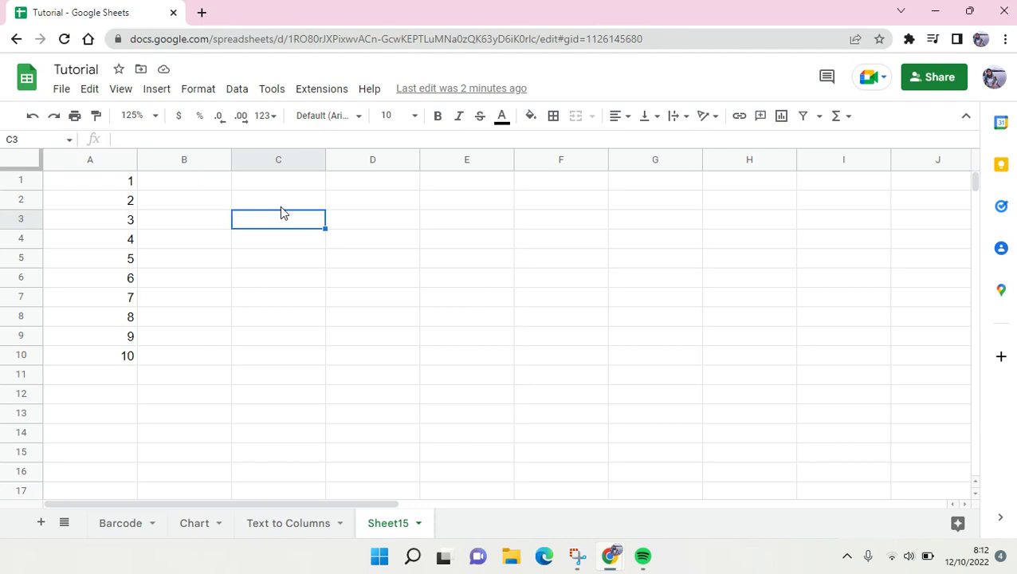
Start a COUNTIFS formula in cell C2 with A1:A10 as the first range and ">1" as its criterion
left_click(281, 207)
type("=")
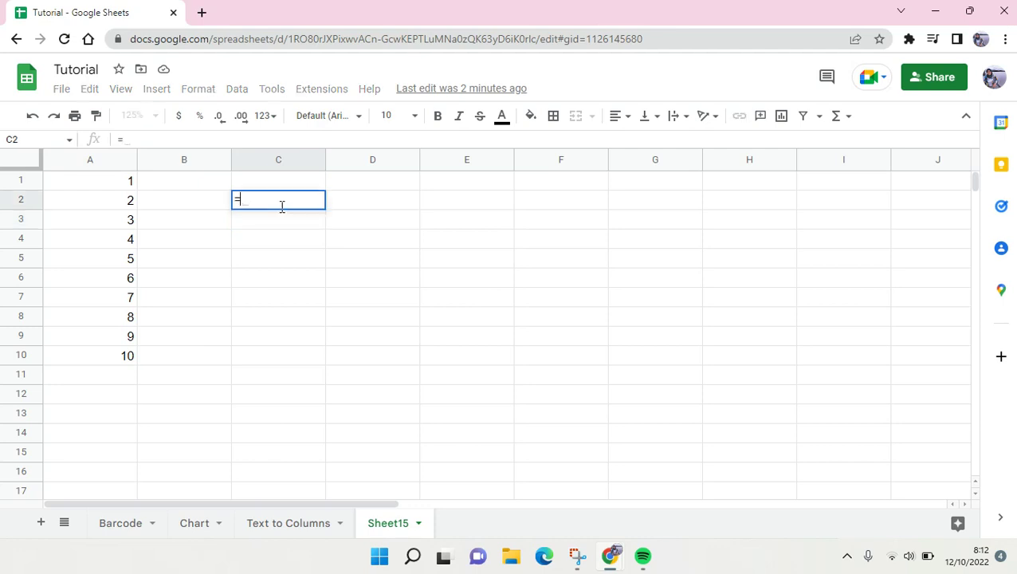
type("COUNTIF")
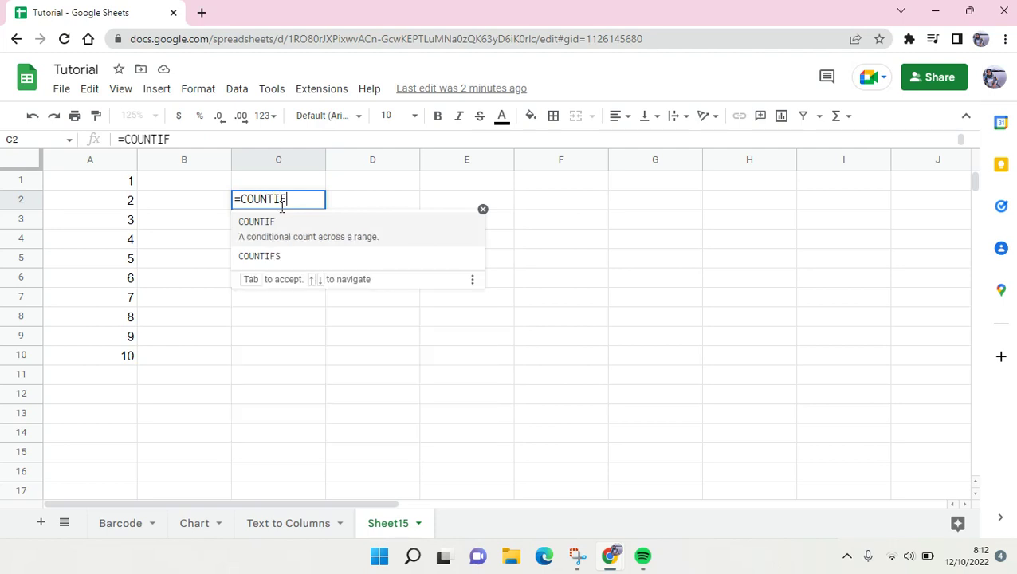
type("S(")
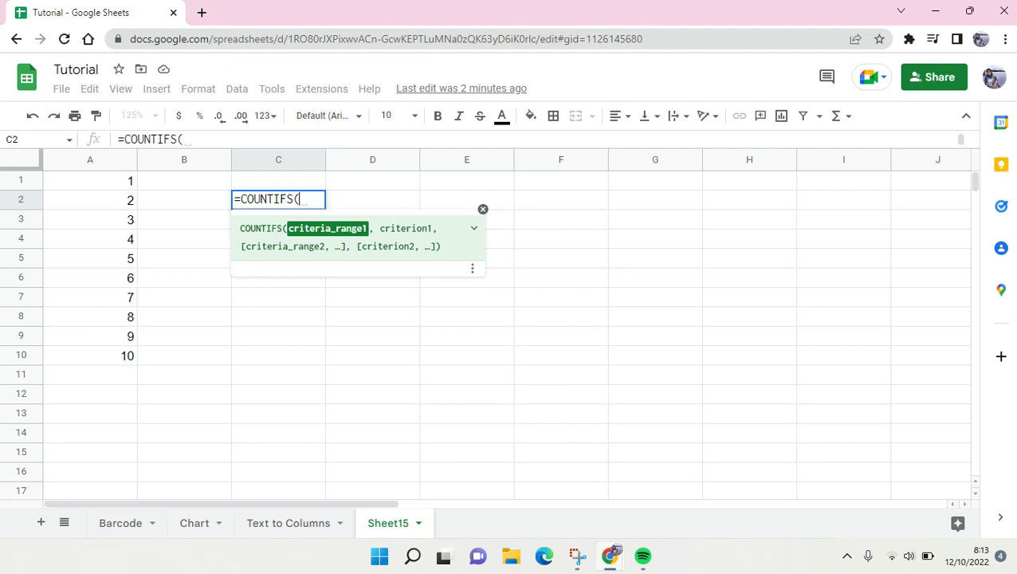
left_click_drag(115, 188, 116, 363)
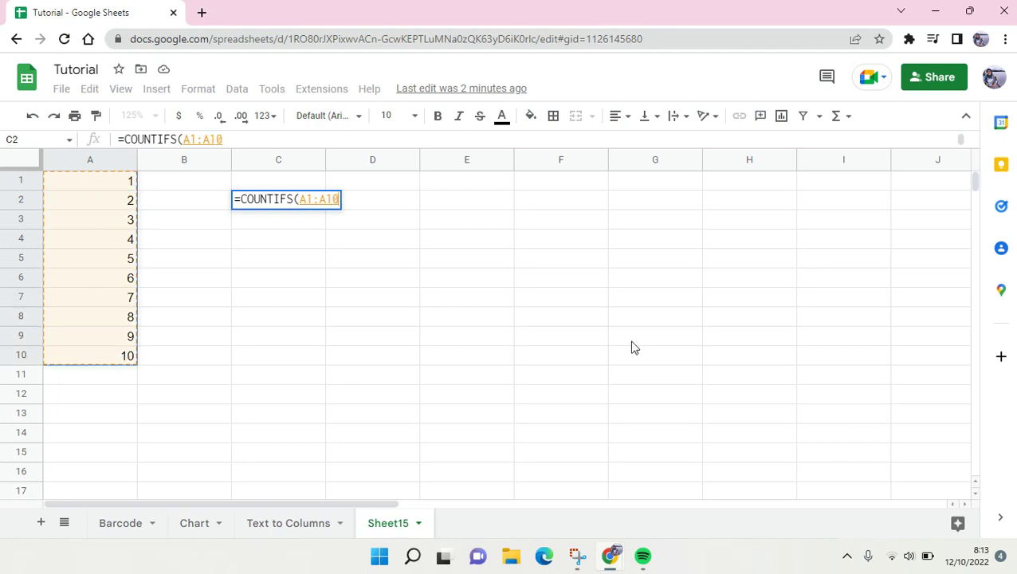
type(",")
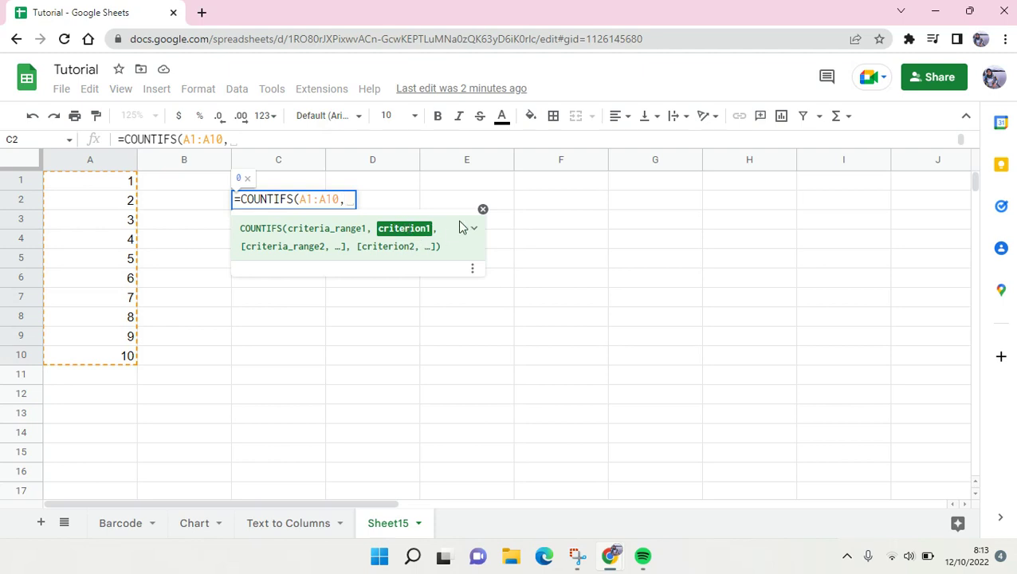
type("\"")
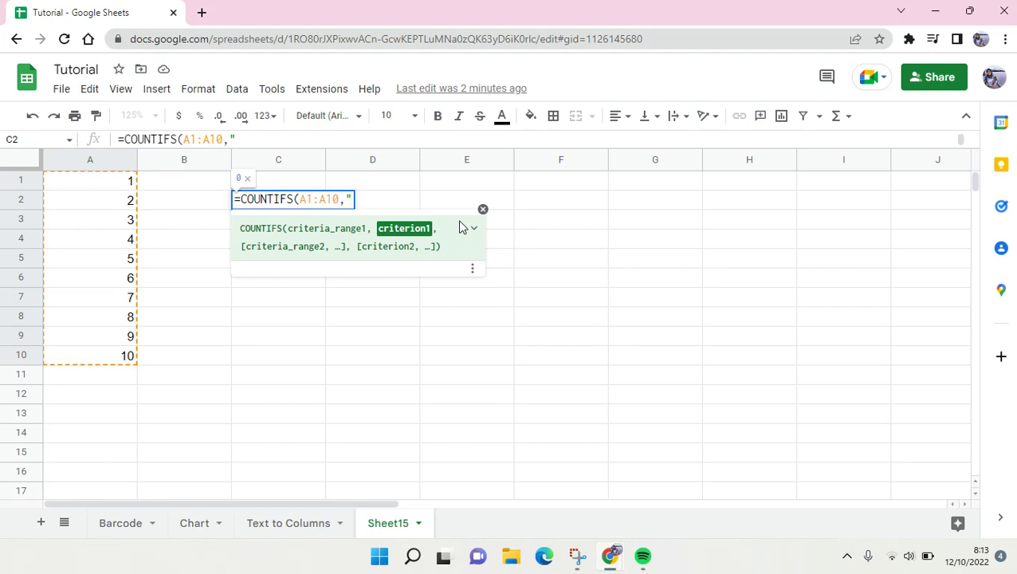
type(">1\",")
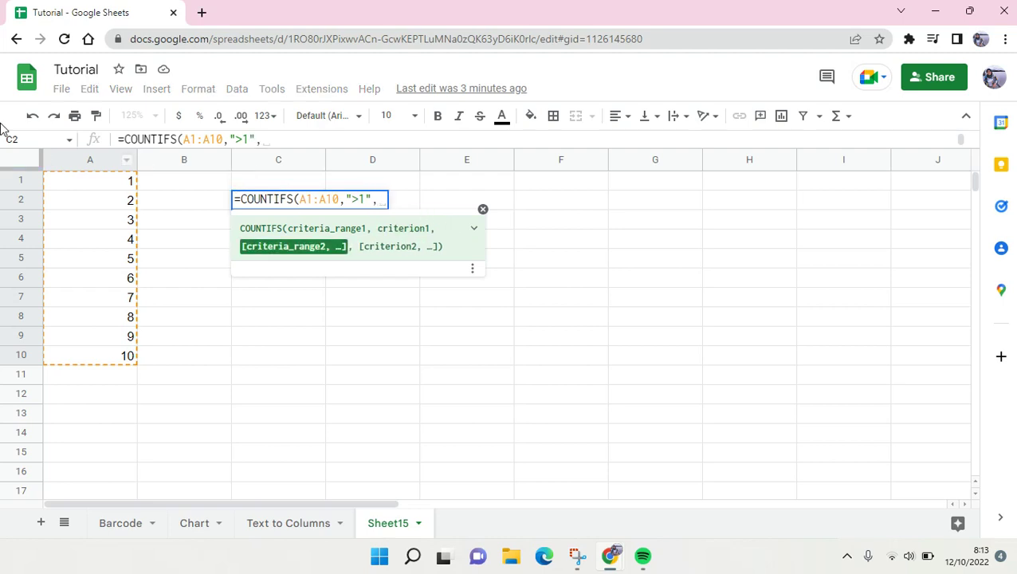
Complete the COUNTIFS formula with A1:A10 as the second range and "<10" as its criterion
left_click(66, 184)
left_click_drag(65, 183, 73, 371)
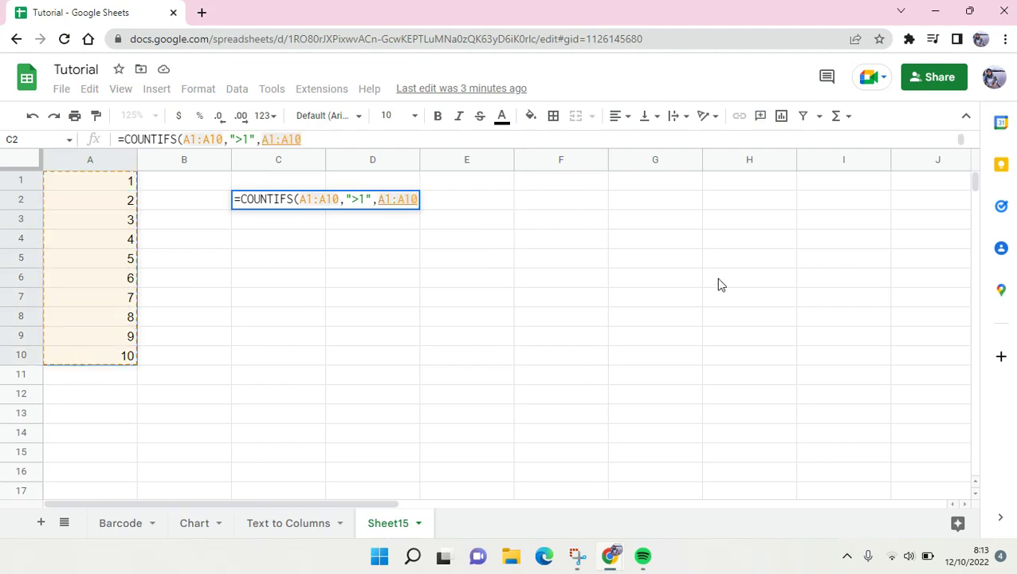
type(",")
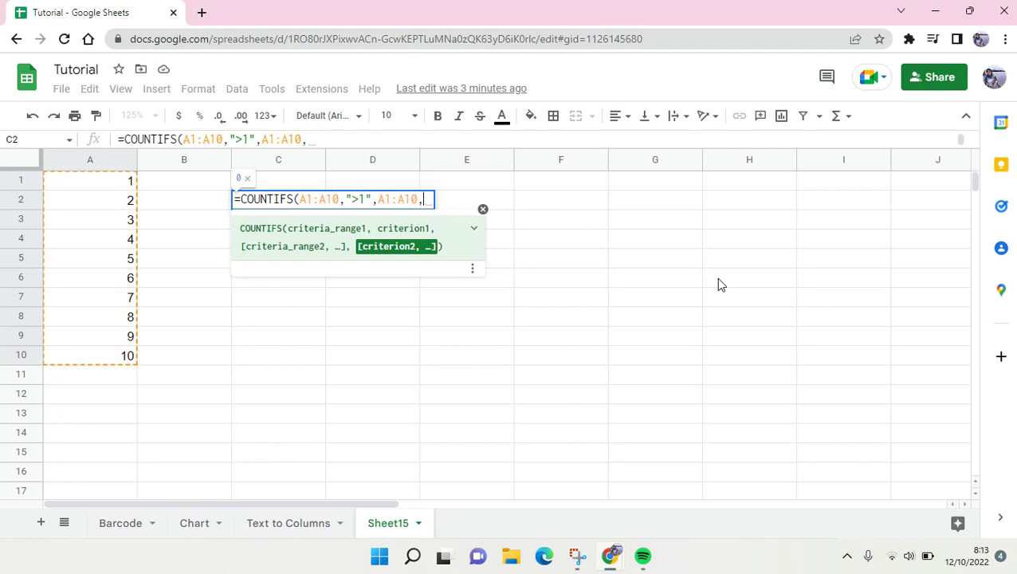
type("\"")
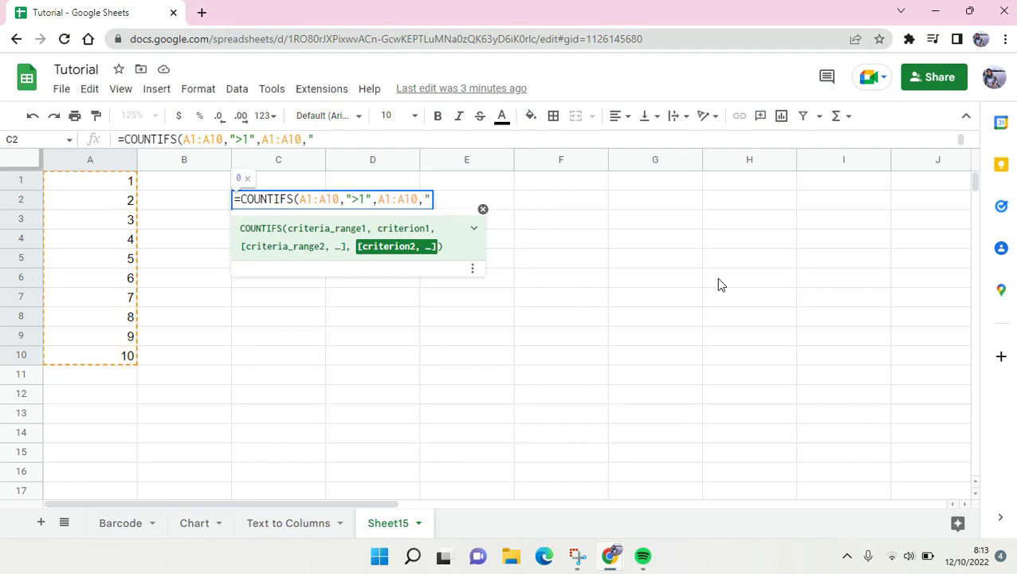
type("<10\"")
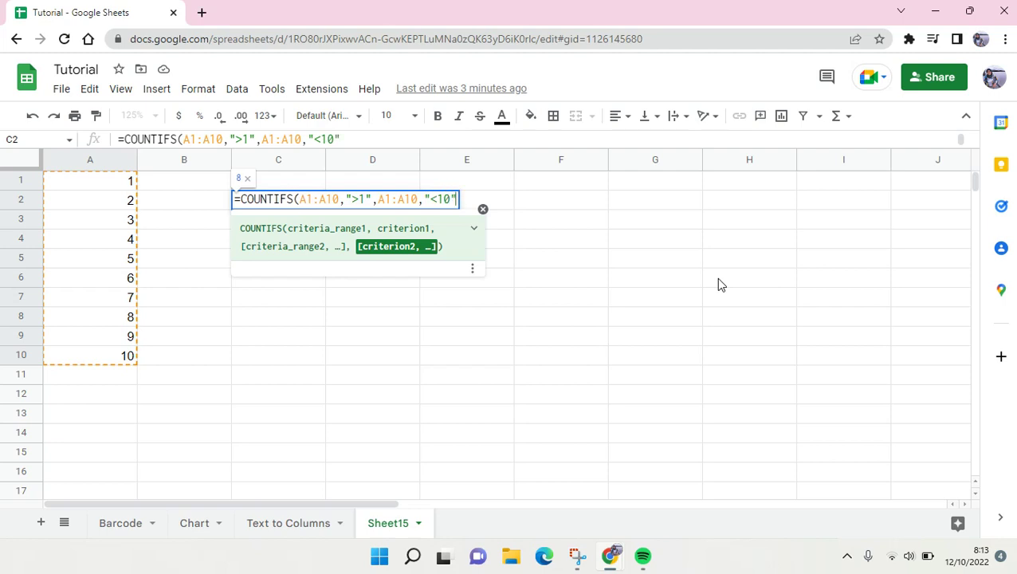
type(")")
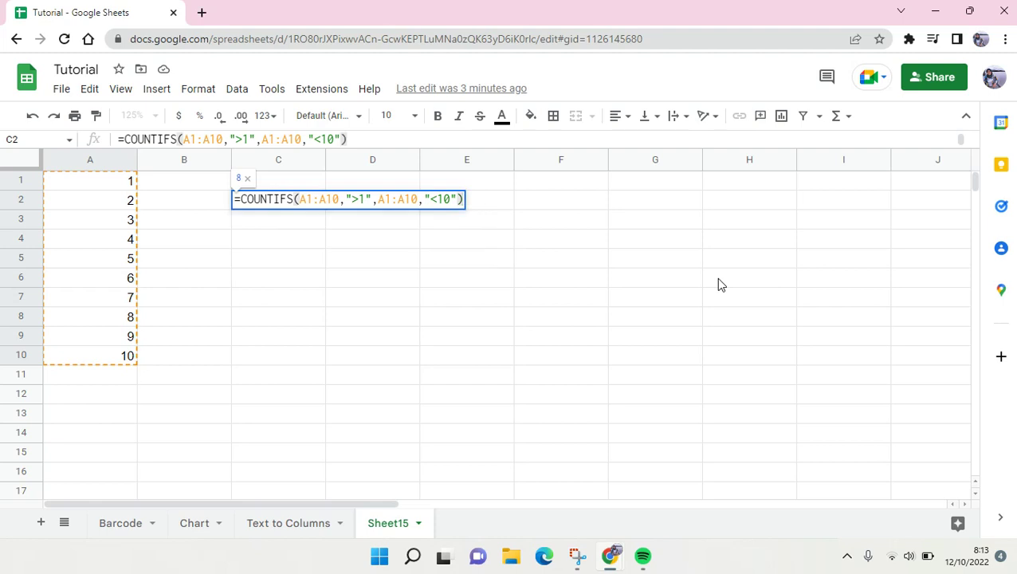
key("Return")
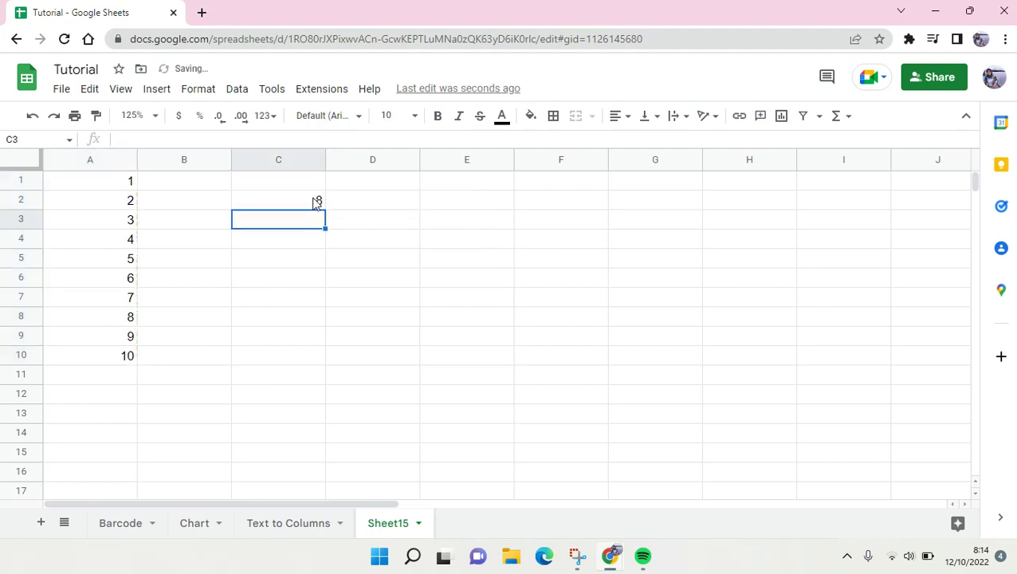
Check the count in C2 against the numbers in A2:A9
left_click(317, 200)
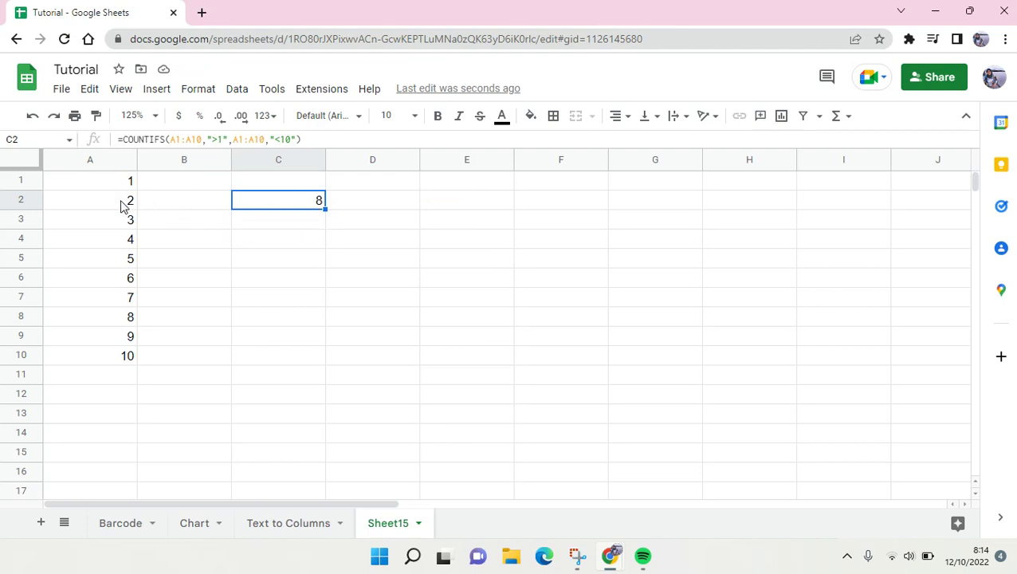
left_click(126, 360)
left_click_drag(129, 200, 123, 338)
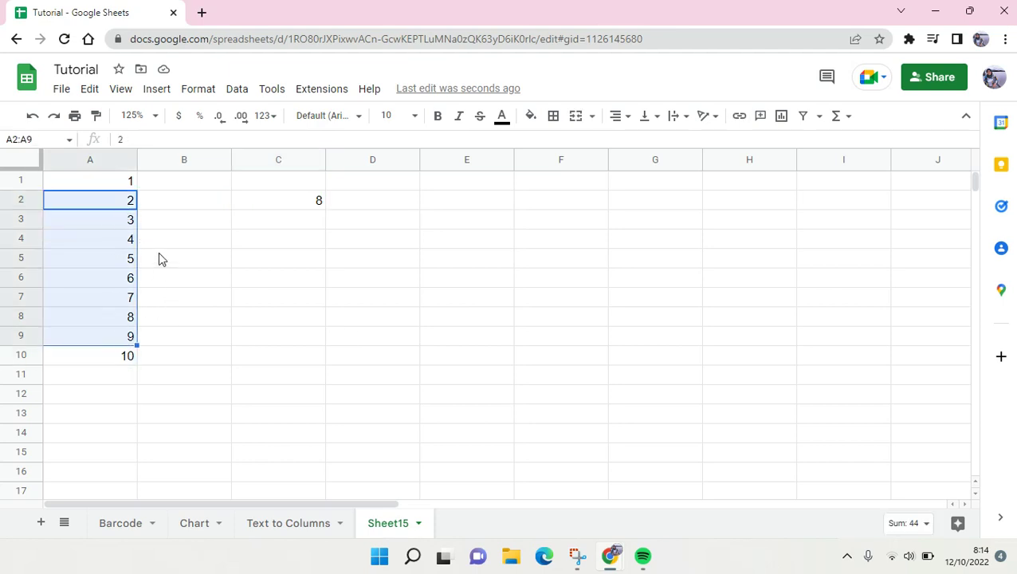
left_click(339, 275)
left_click(302, 218)
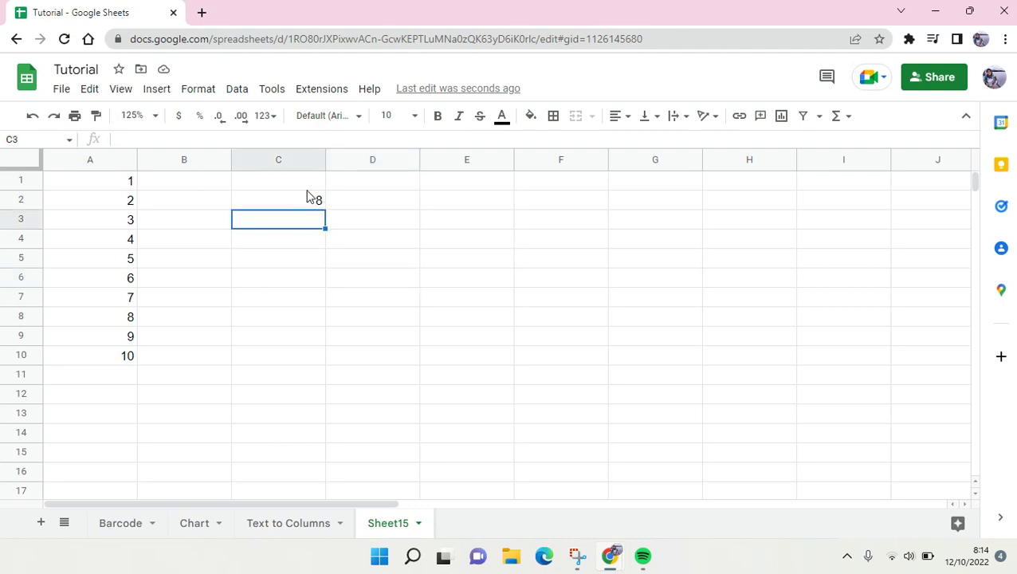
left_click(318, 200)
left_click(310, 249)
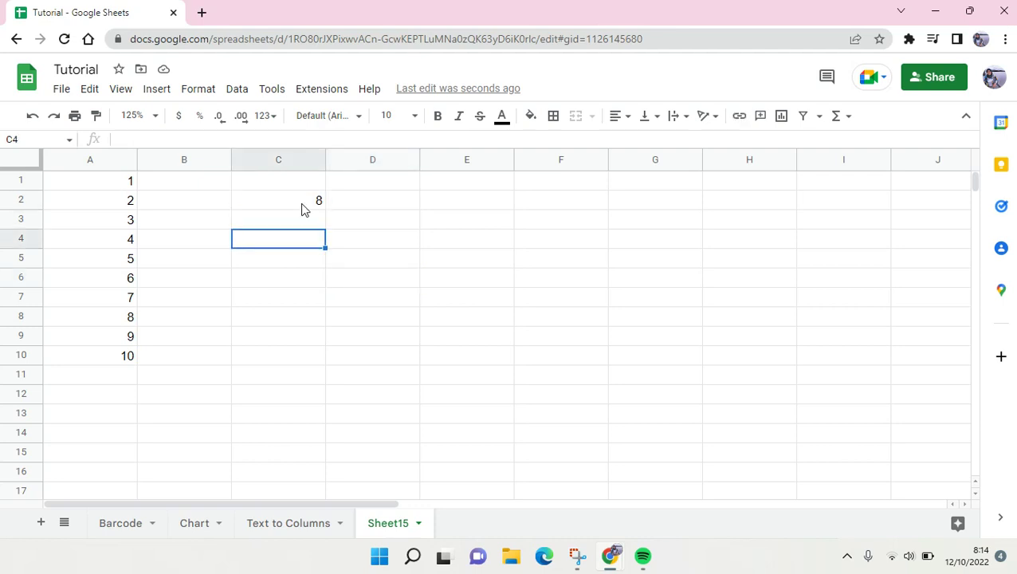
Change the first criterion of the COUNTIFS formula in C2 to ">3"
left_click(295, 201)
double_click(295, 199)
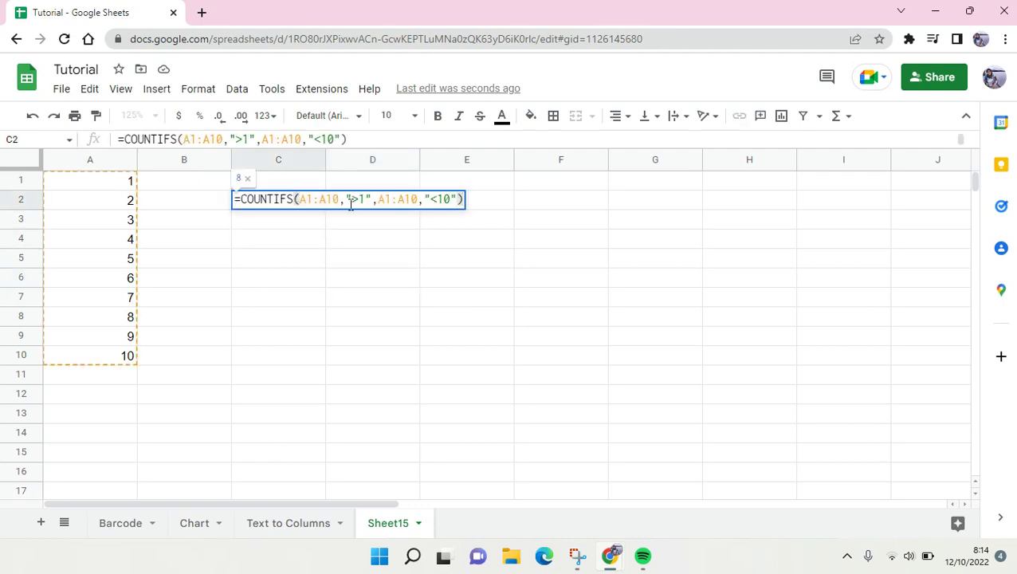
left_click_drag(358, 200, 377, 199)
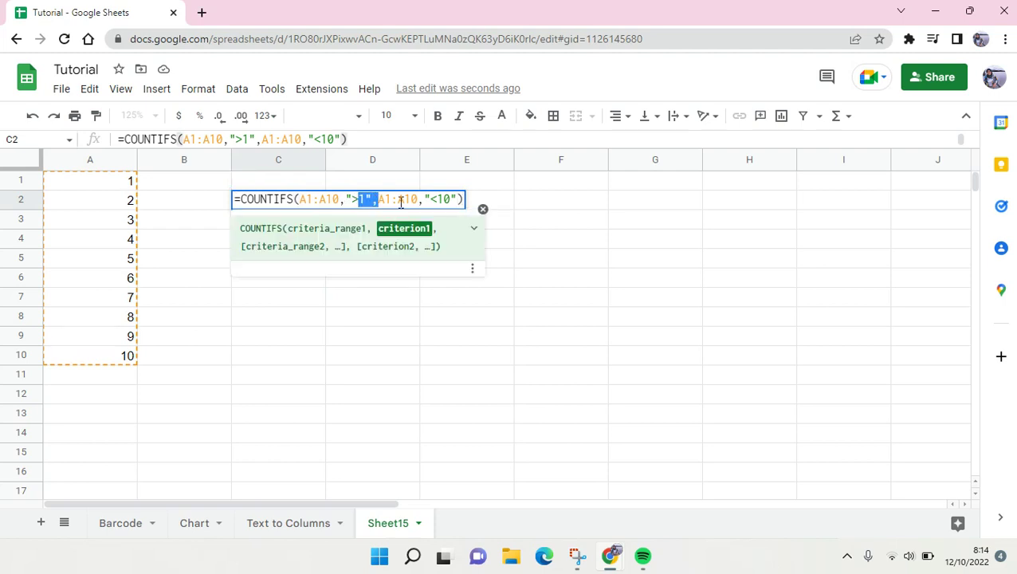
left_click(459, 199)
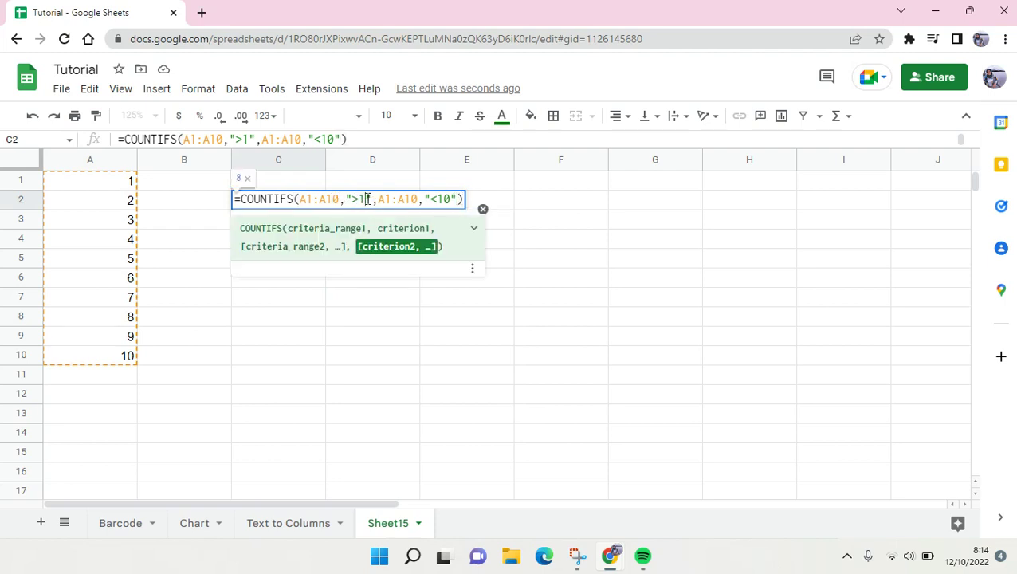
left_click(366, 198)
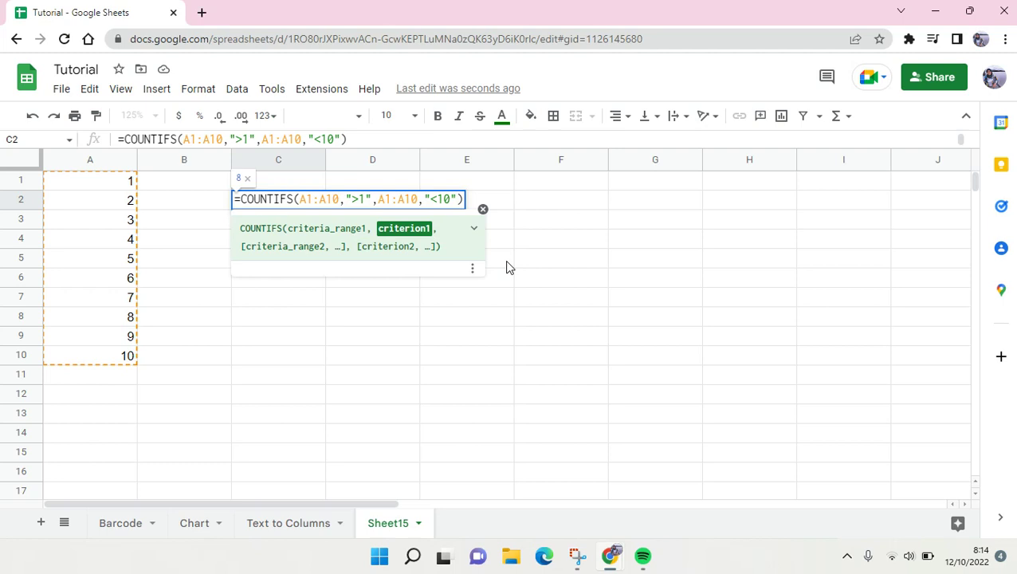
key("BackSpace")
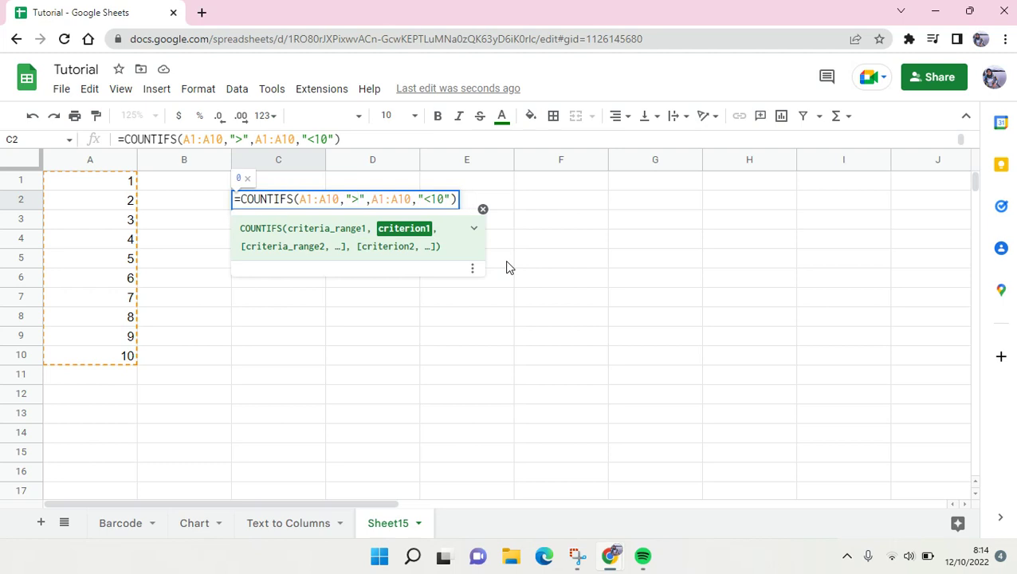
type("3")
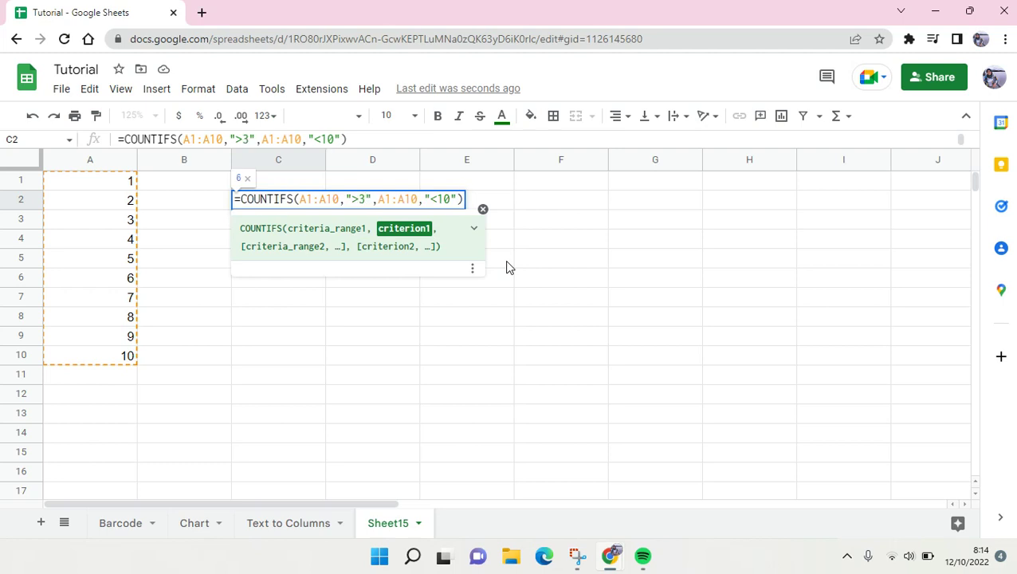
key("Return")
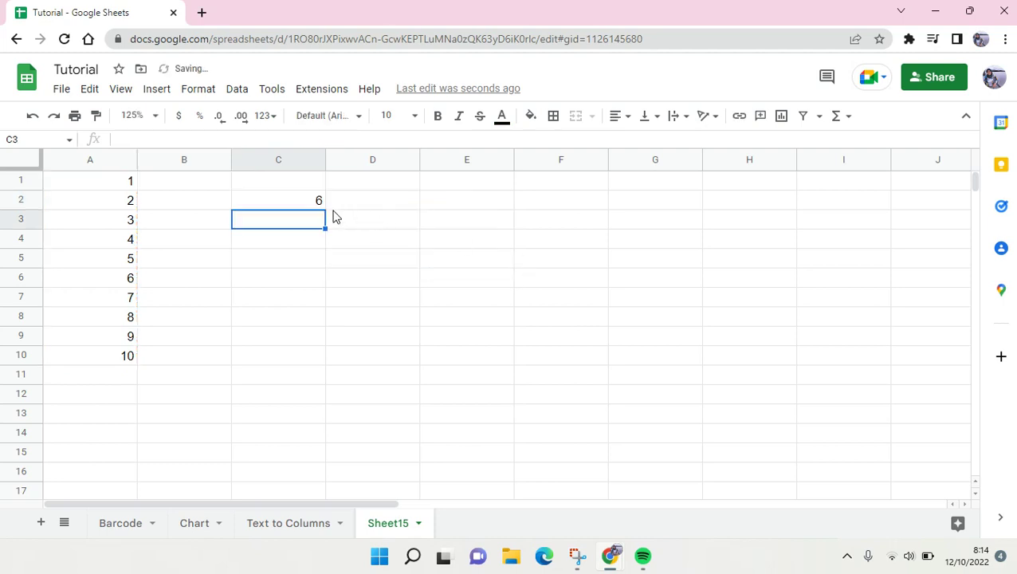
Make both criteria of the C2 formula inclusive, using ">=3" and "<=10"
left_click(316, 205)
double_click(316, 206)
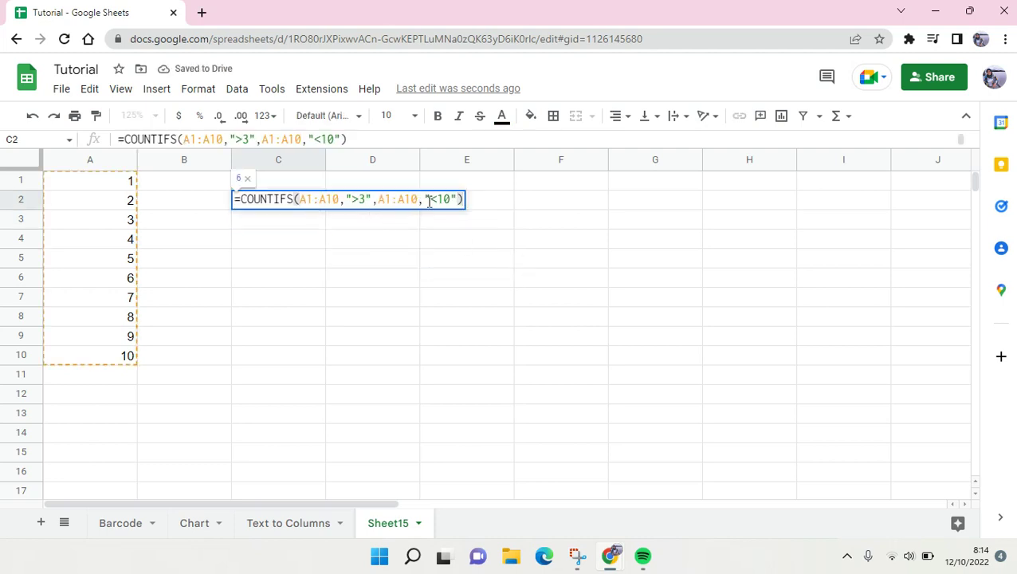
left_click(358, 199)
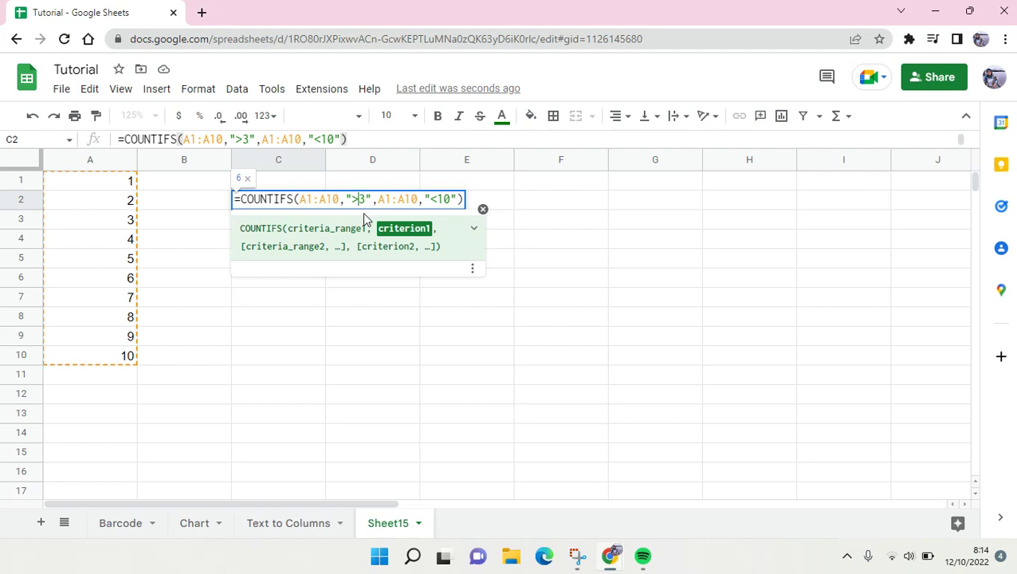
type("=")
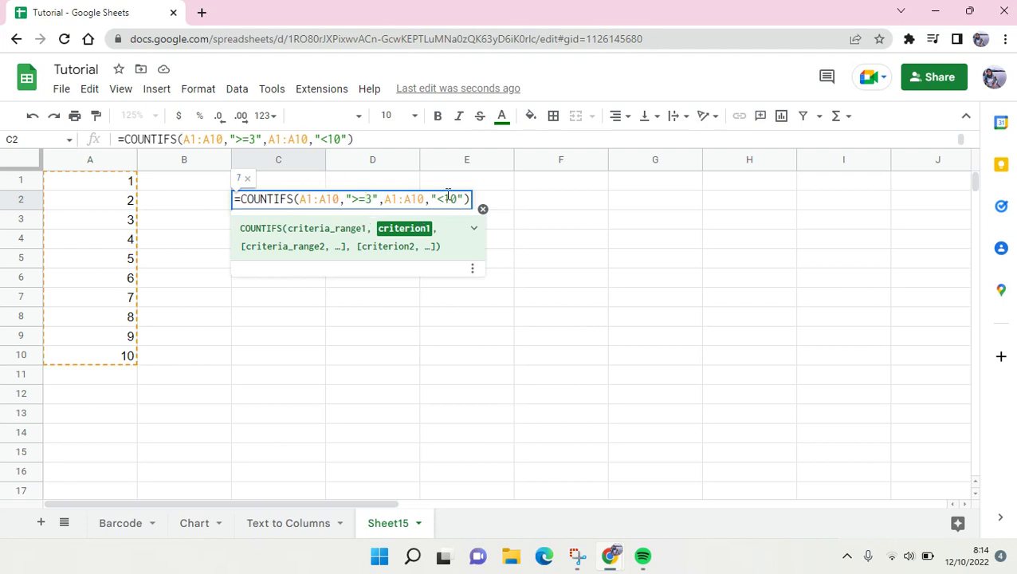
left_click_drag(444, 199, 449, 199)
type("=1")
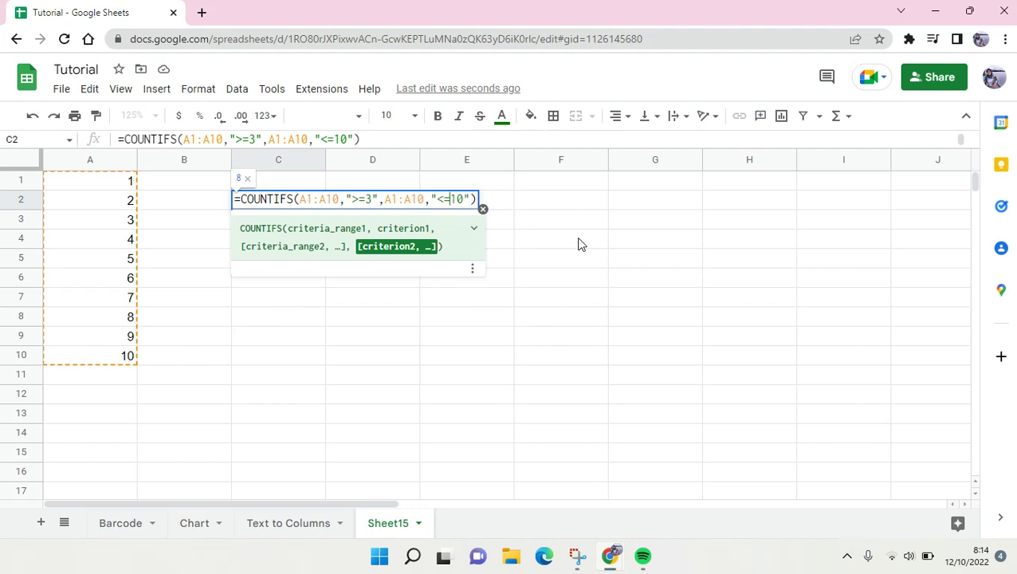
key("Return")
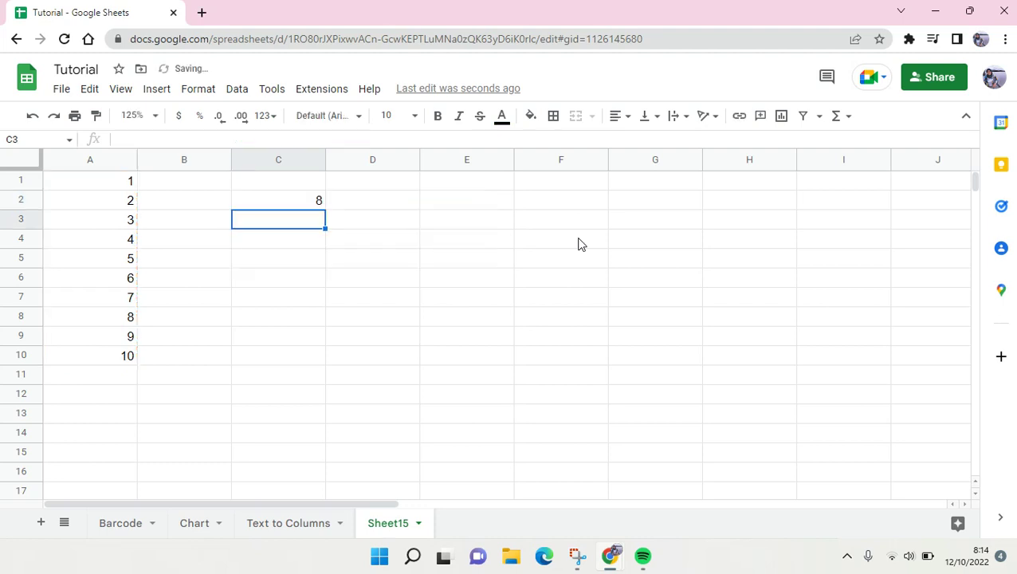
left_click(318, 200)
left_click(407, 227)
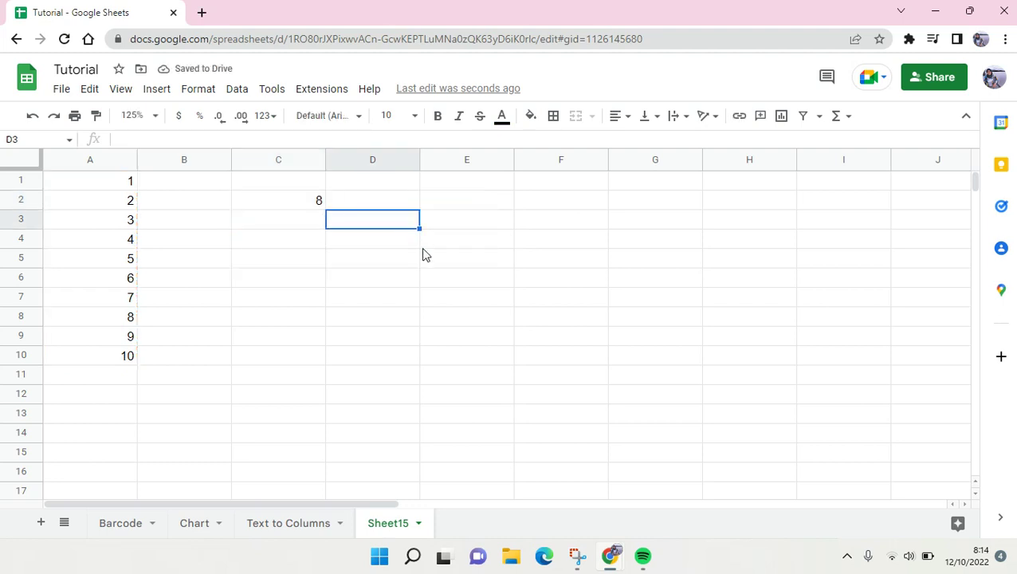
left_click(266, 205)
Fill cells B1:B10 with the alternating letters A and B, starting with A in B1
left_click(186, 181)
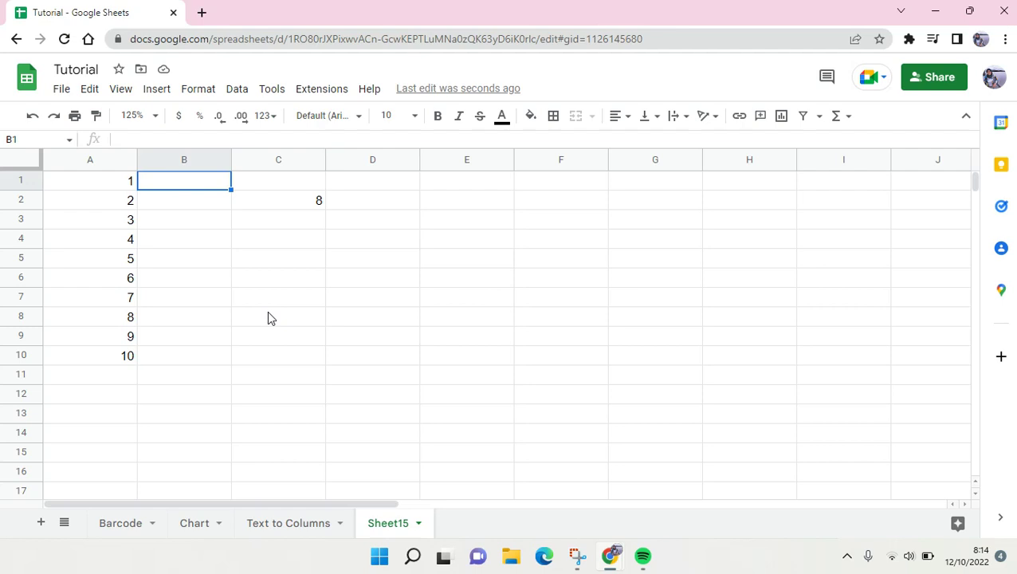
type("A")
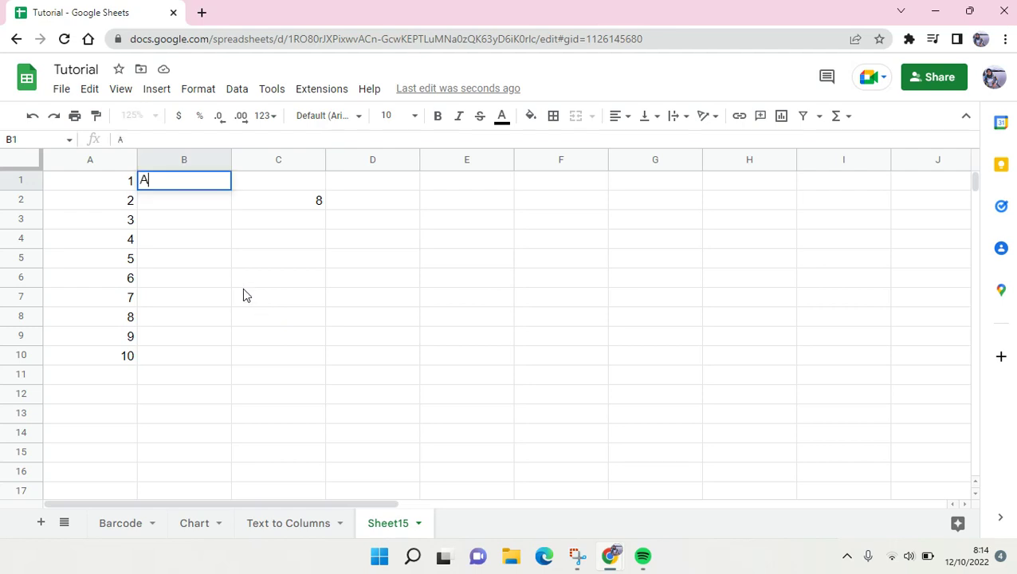
key("Return")
type("B")
key("Return")
type("B")
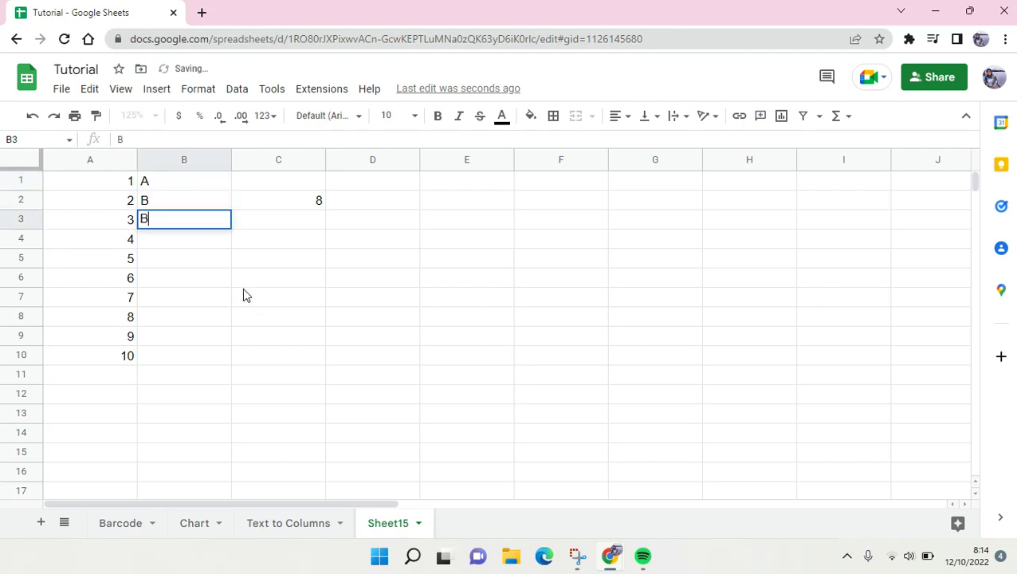
key("BackSpace")
type("A")
key("Return")
type("B")
key("Return")
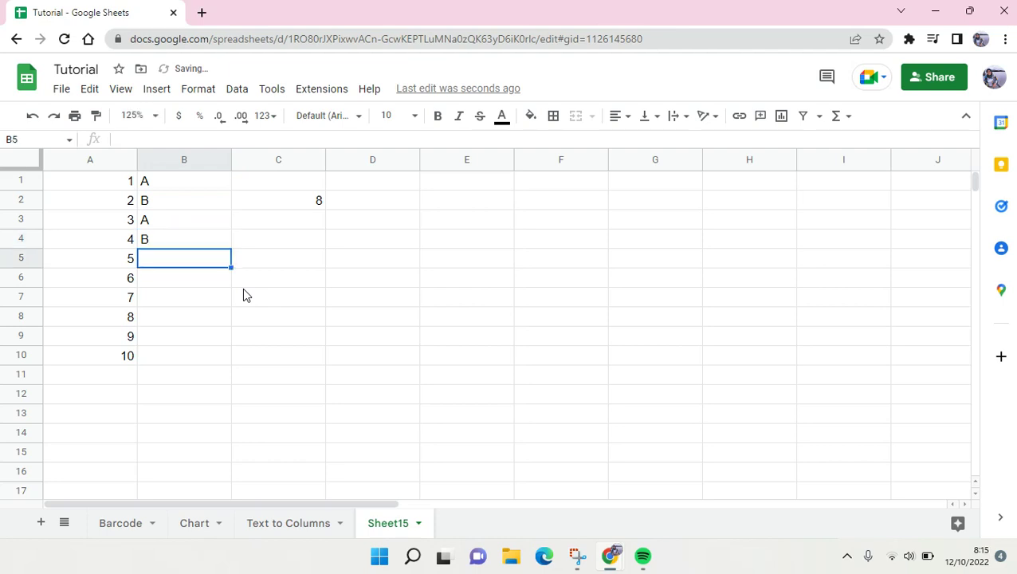
type("A")
key("Return")
type("B")
key("Return")
type("A")
key("Return")
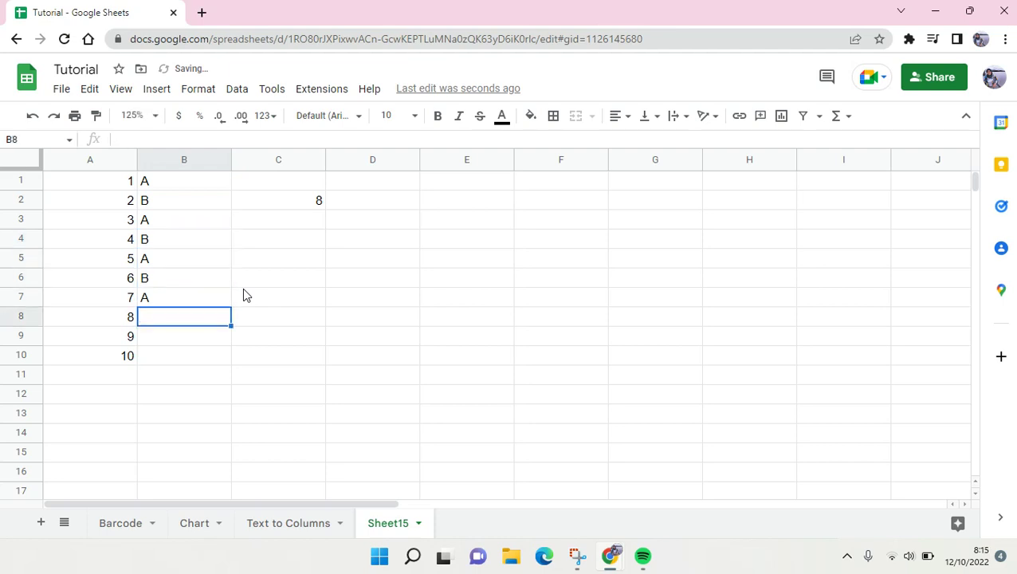
type("B")
key("Return")
type("A")
key("Return")
type("B")
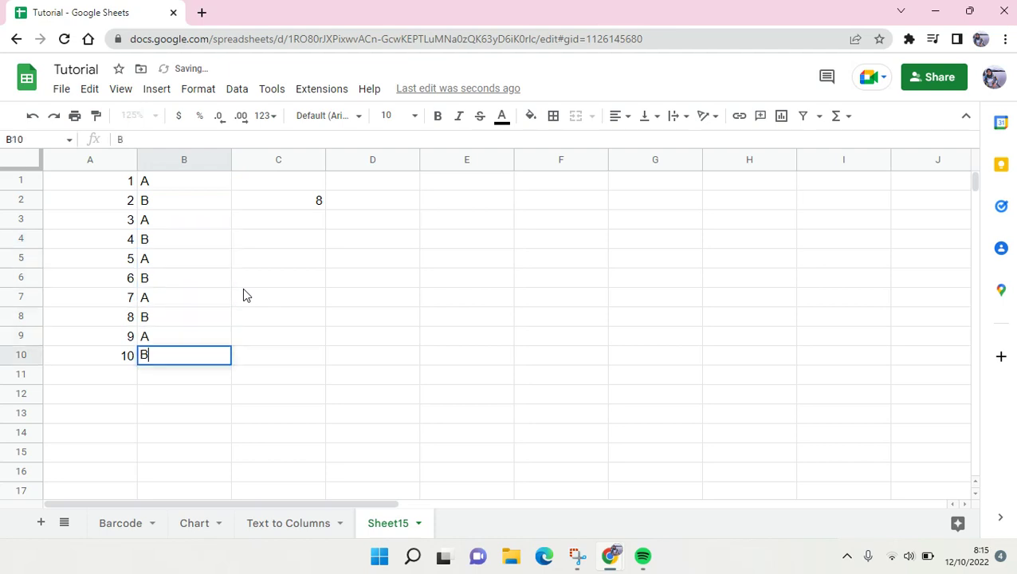
key("Return")
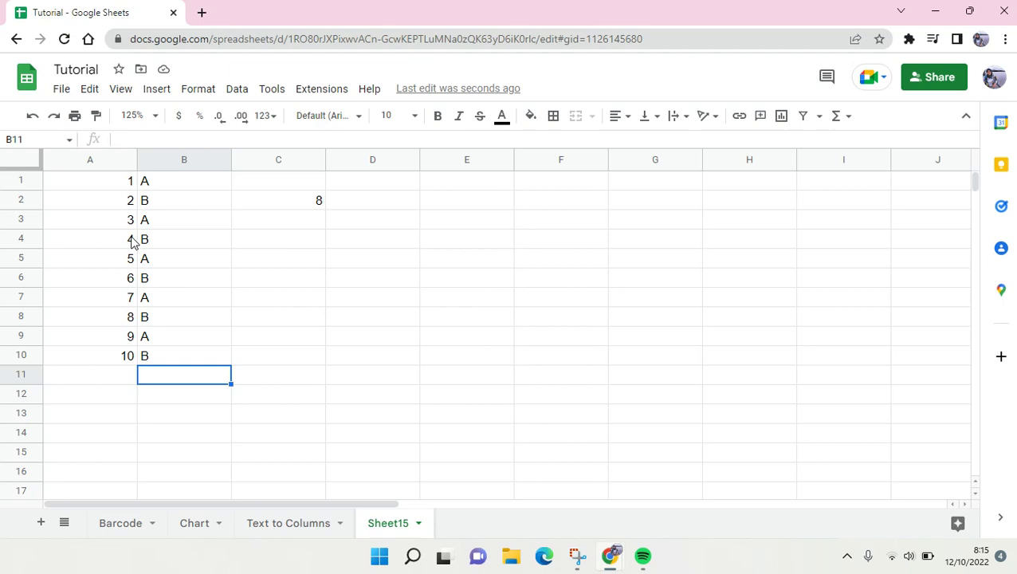
Begin a COUNTIFS formula in cell C5, up to its opening parenthesis
left_click(151, 242)
left_click(313, 304)
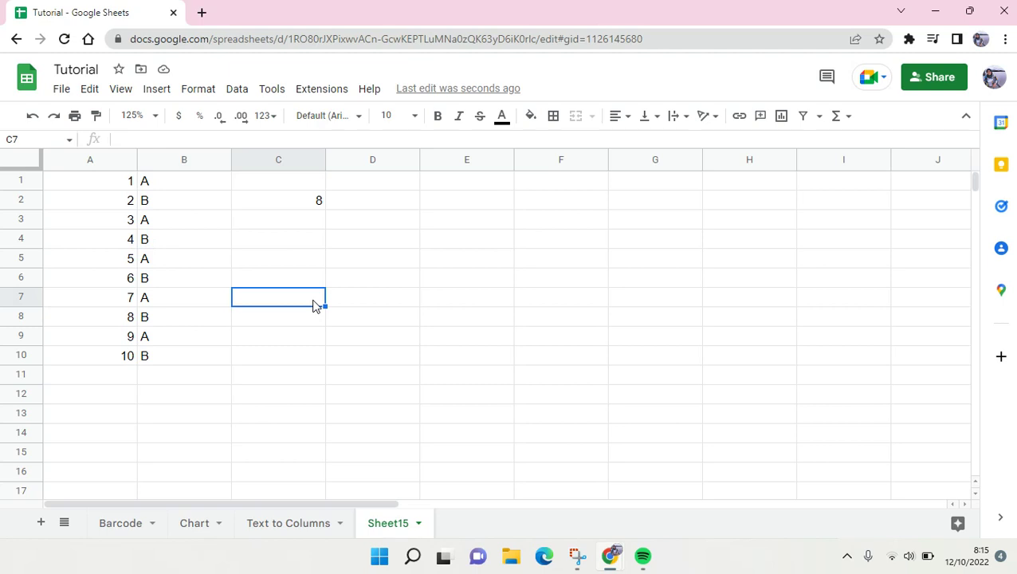
left_click(290, 259)
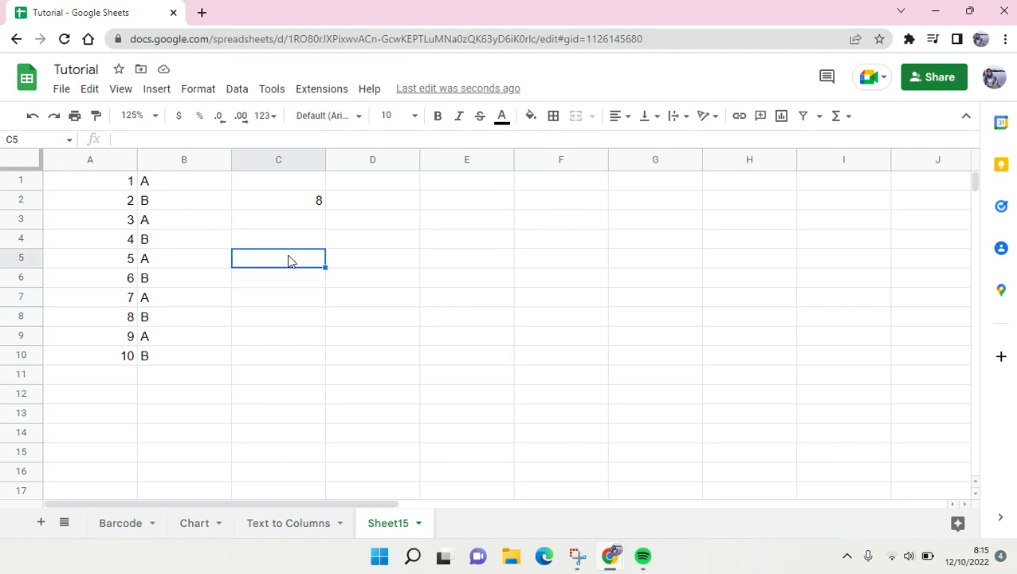
type("=COUNY")
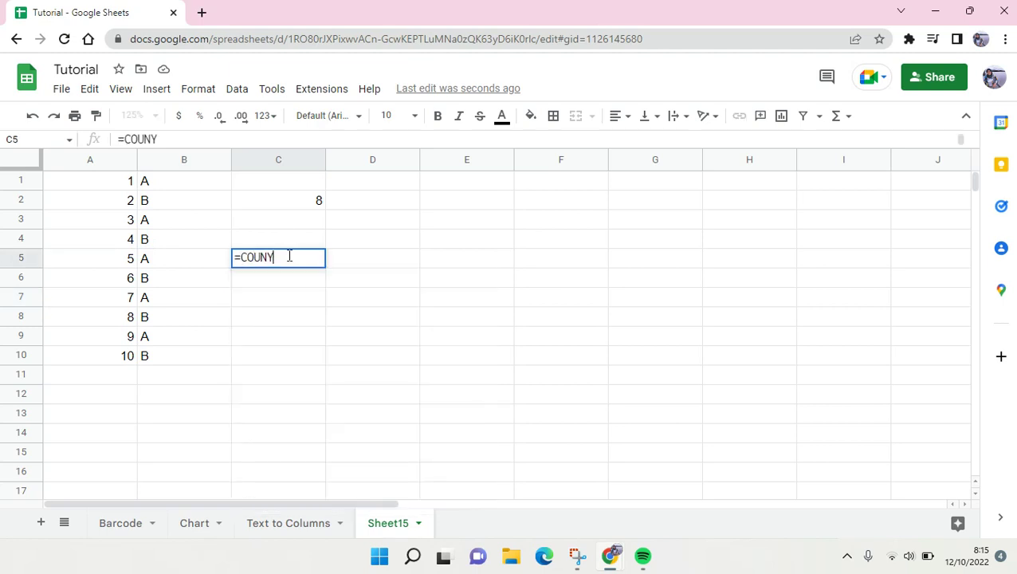
key("BackSpace")
key("BackSpace")
type("TIFS")
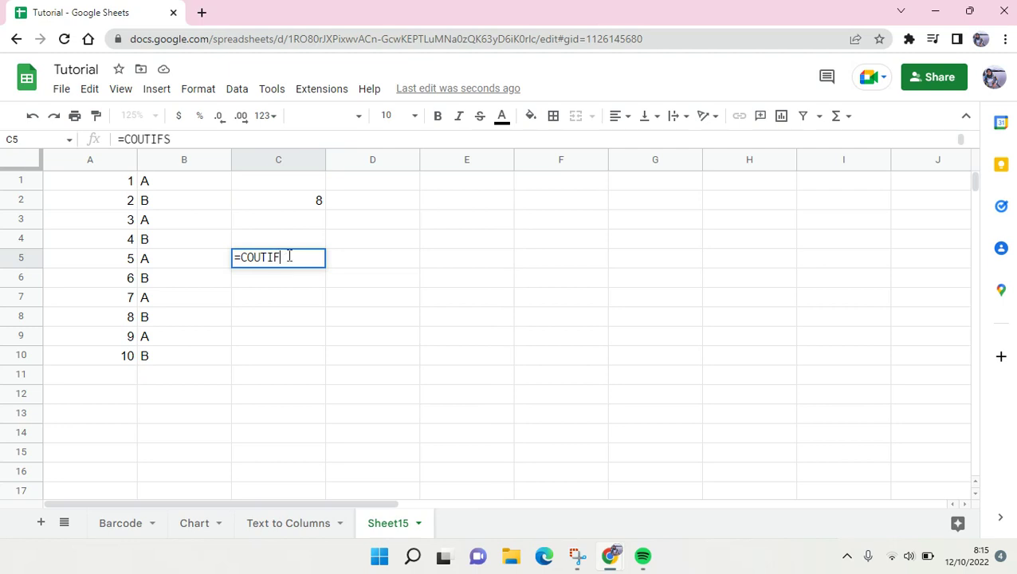
key("BackSpace")
key("BackSpace")
key("BackSpace")
key("BackSpace")
type("NTSIFS(")
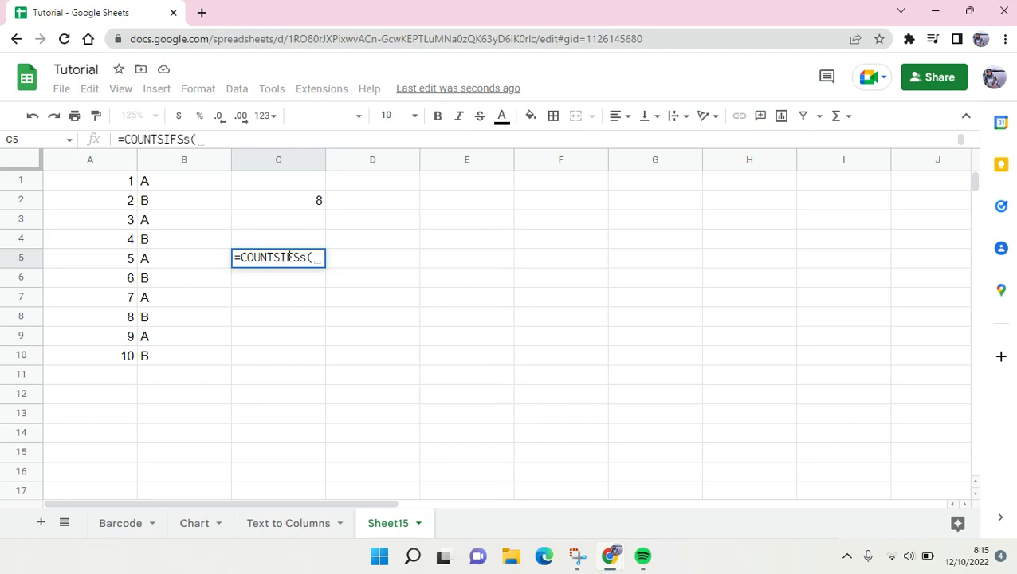
key("BackSpace")
type("(")
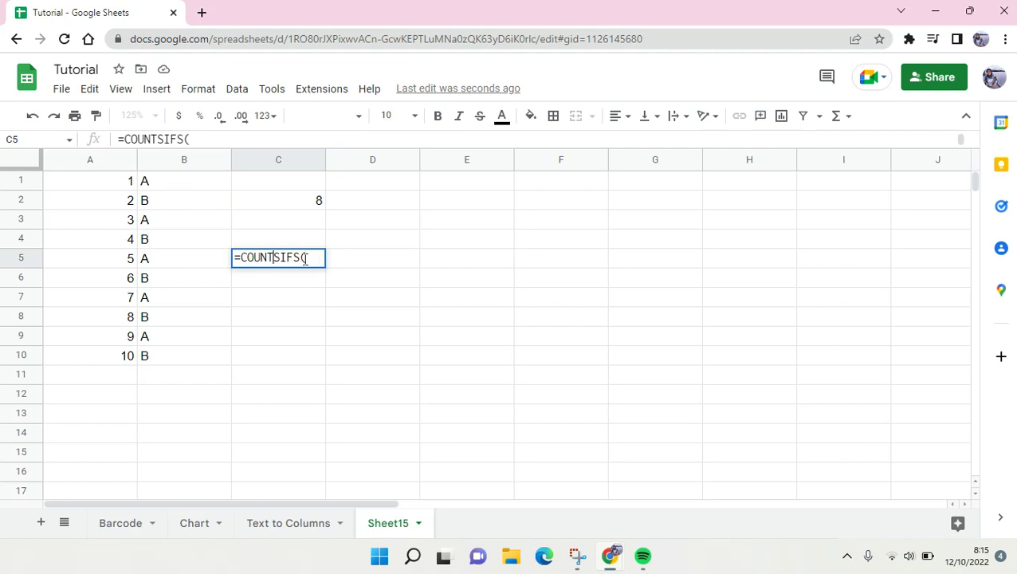
key("Delete")
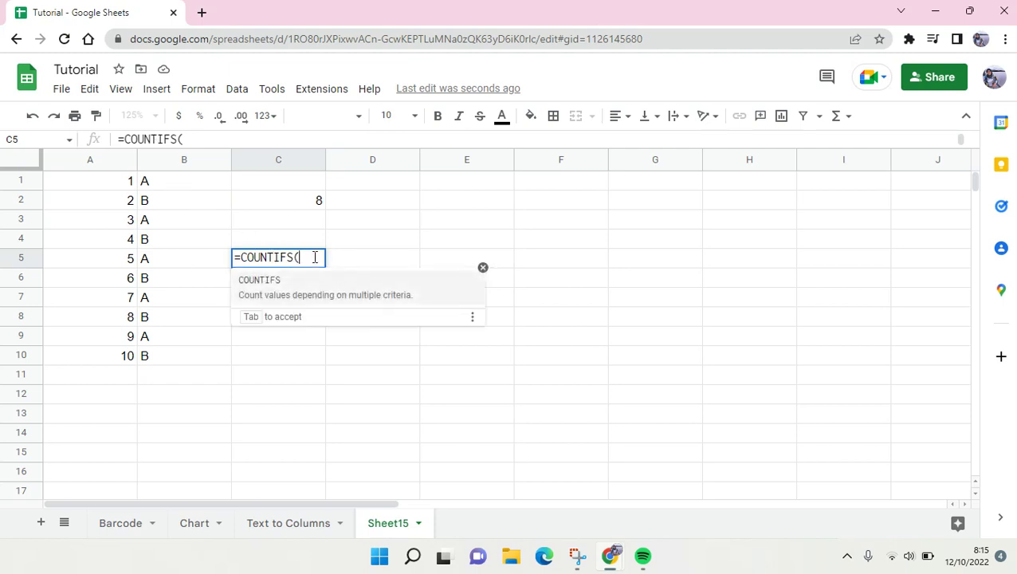
Add B1:B10 as the first criteria range of the C5 formula, with "A" as its criterion
left_click_drag(184, 179, 222, 356)
type(",")
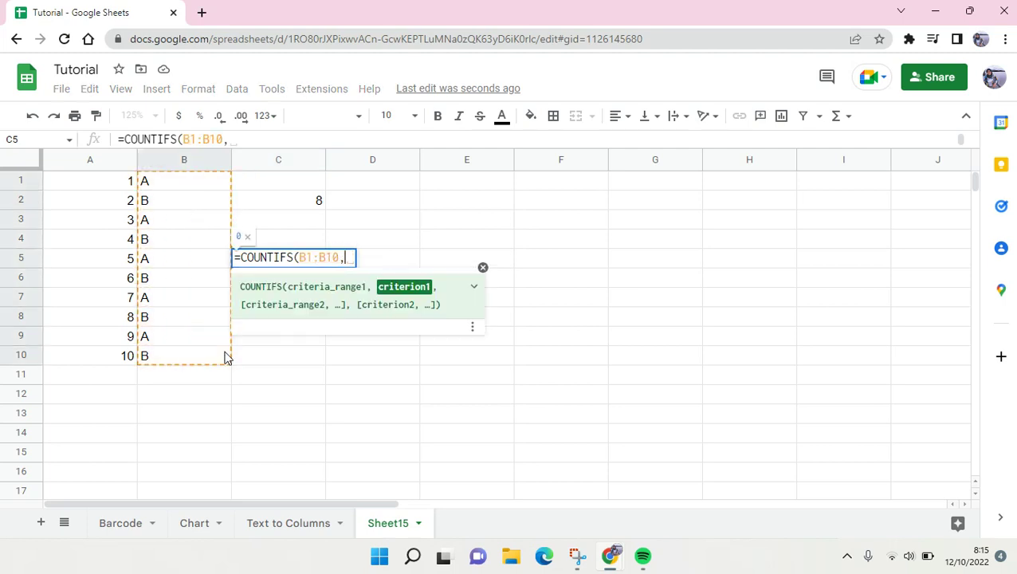
type("\"")
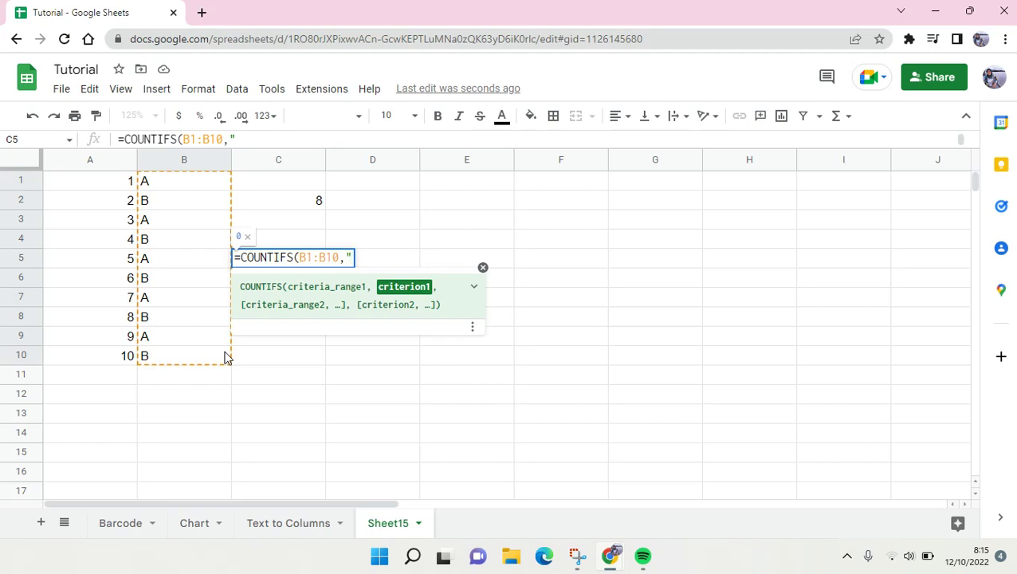
type("a")
key("BackSpace")
type("A\",")
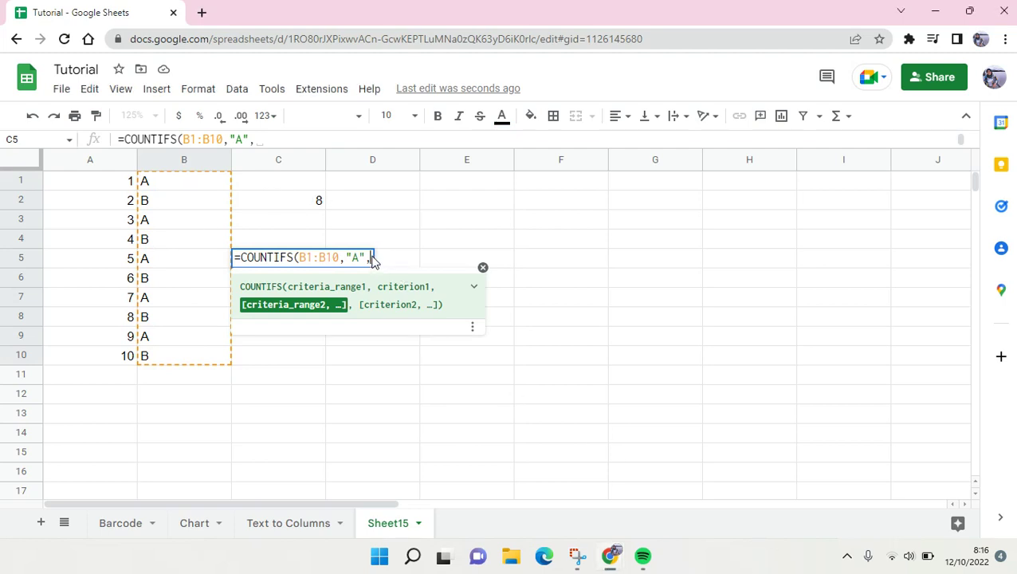
Add A1:A10 as the second criteria range in the C5 formula, with the criterion ">1"
left_click_drag(114, 183, 117, 367)
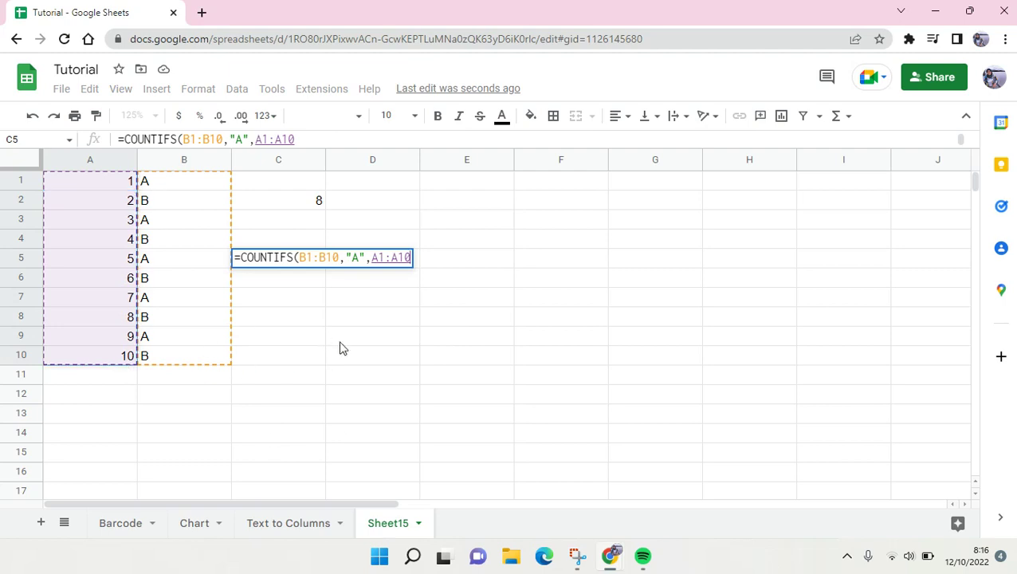
type(",")
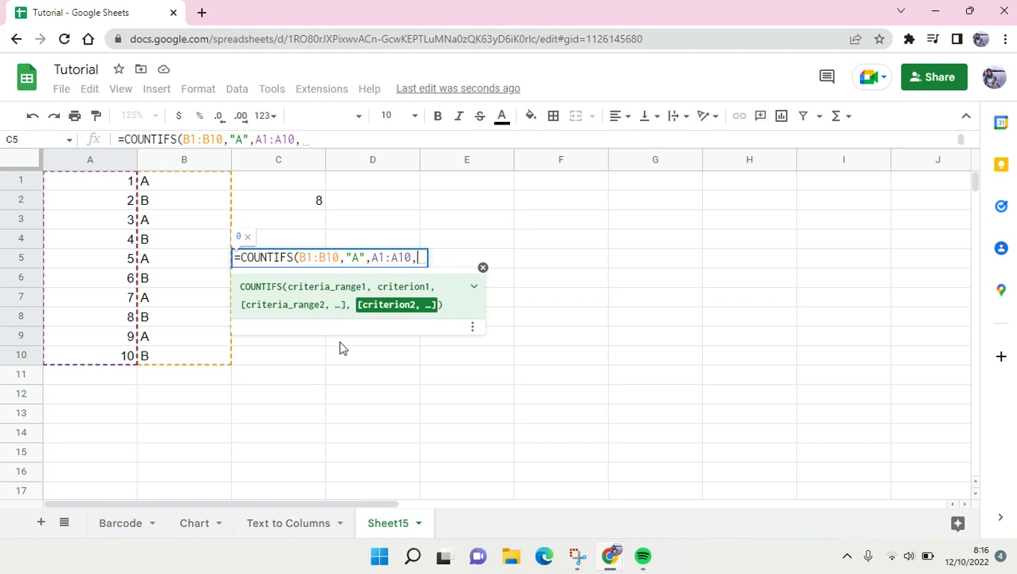
type("\">1")
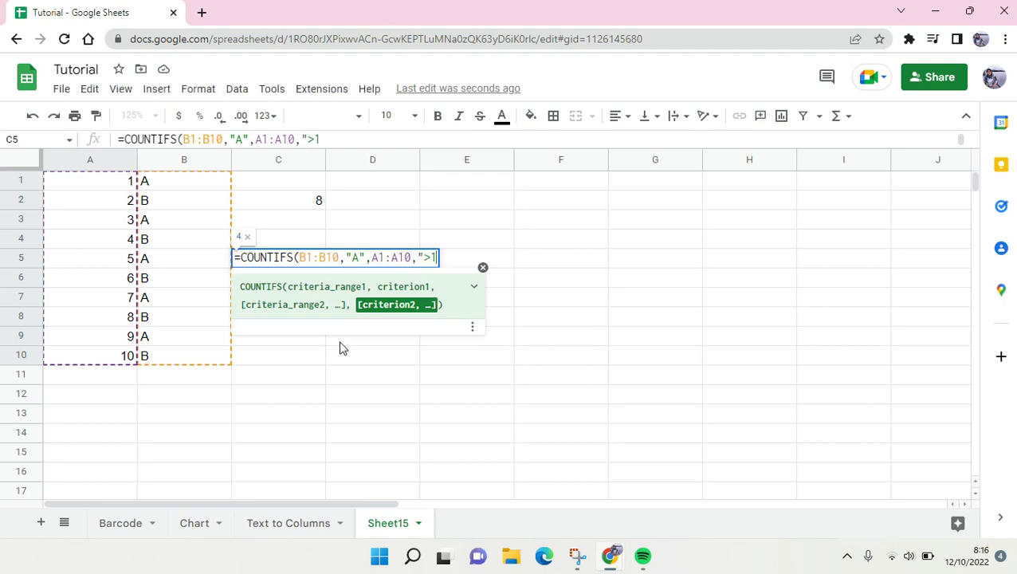
type("\",")
Complete the C5 formula with A1:A10 as the third criteria range and "<7" as its criterion, without applying any autofill
left_click_drag(83, 182, 101, 366)
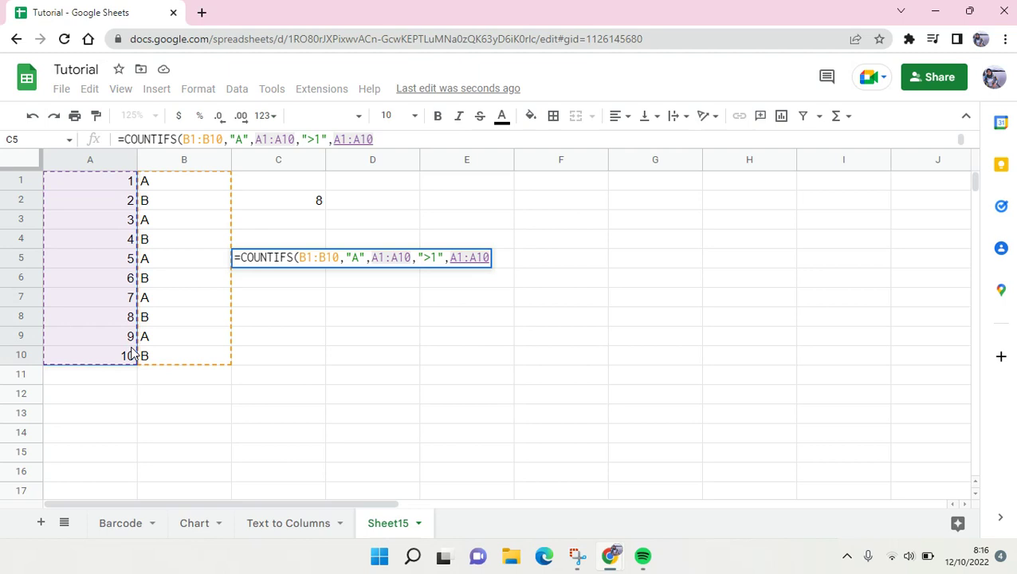
type(",")
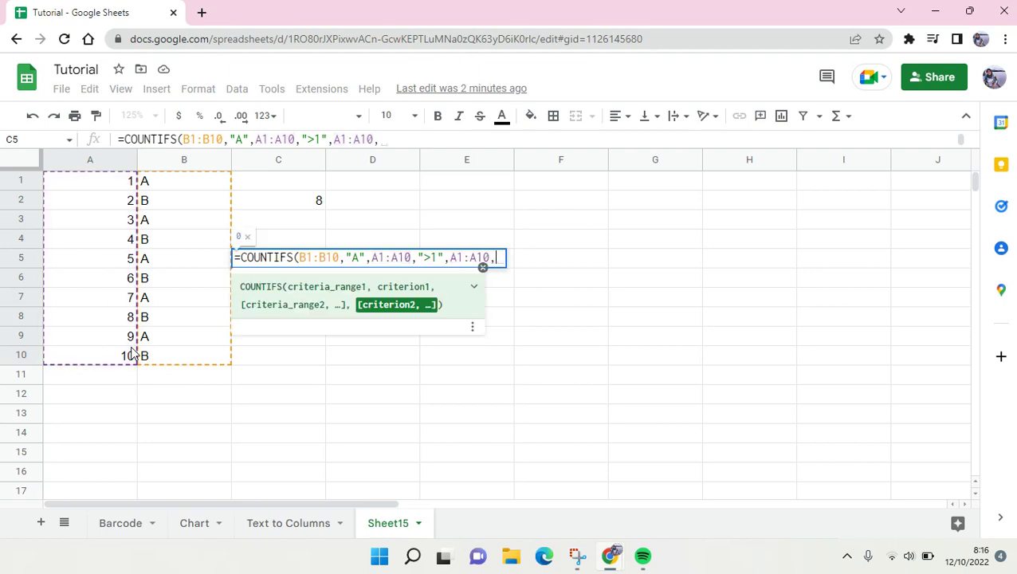
type("\"")
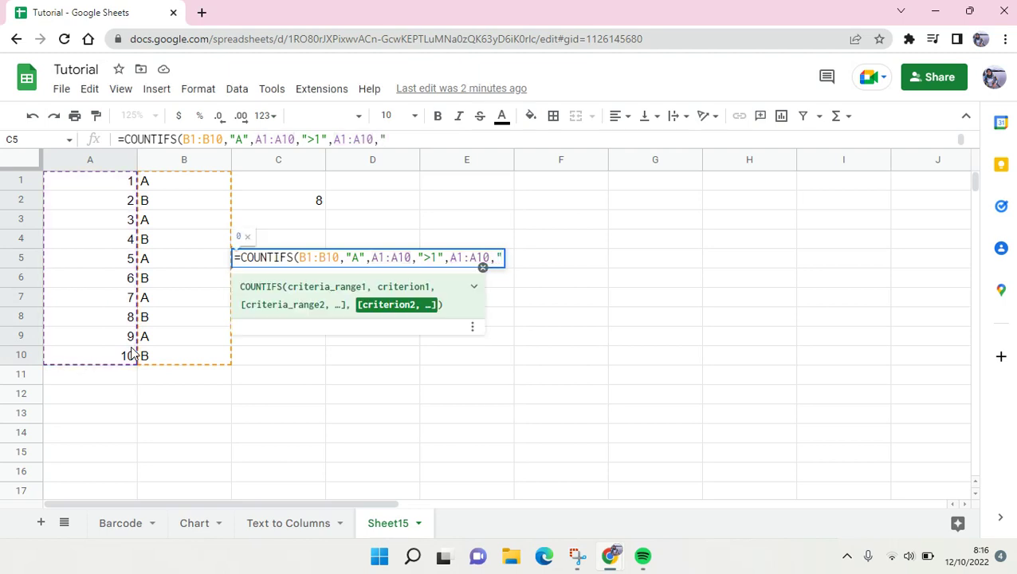
type("<7")
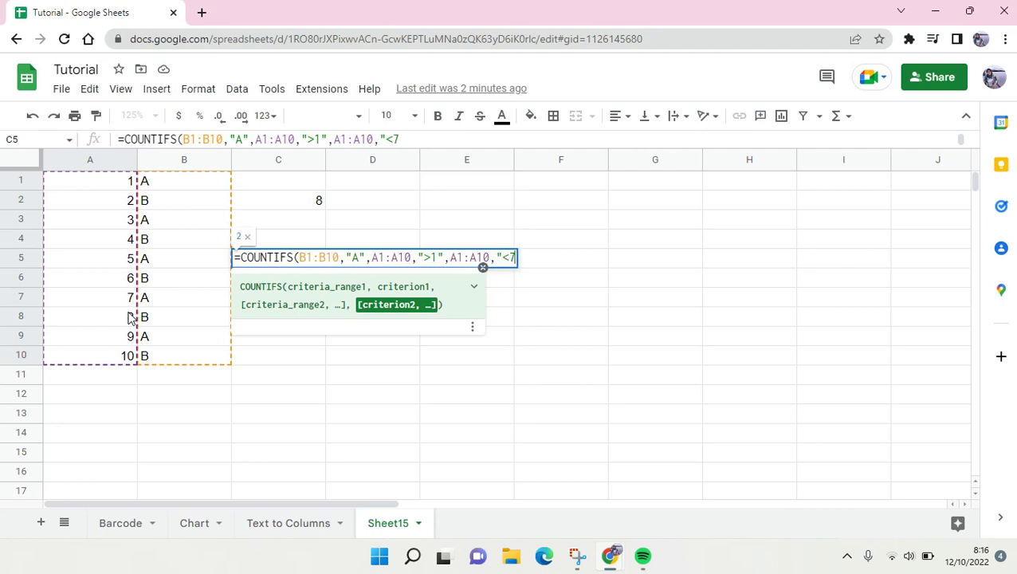
type("\")")
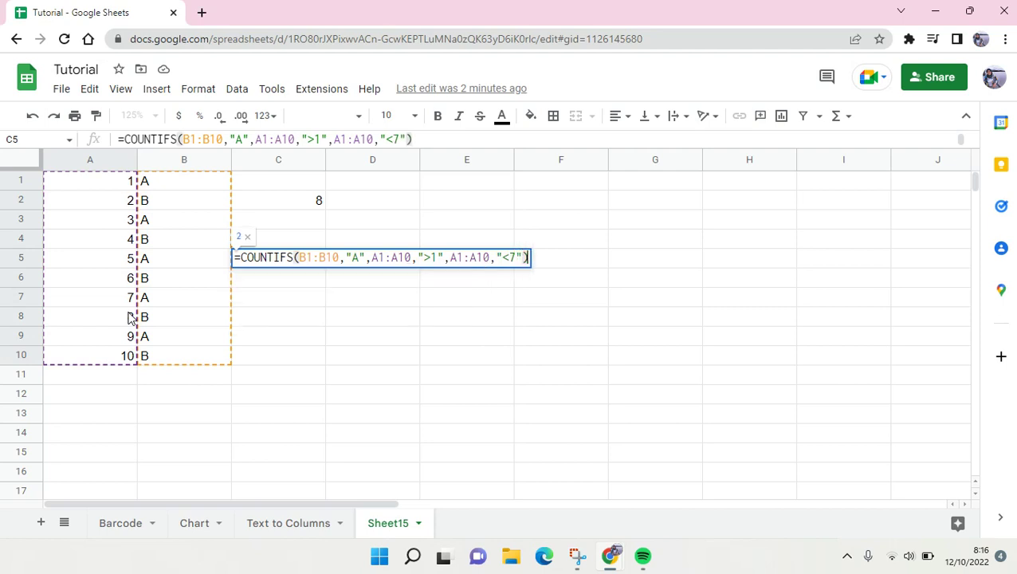
key("Return")
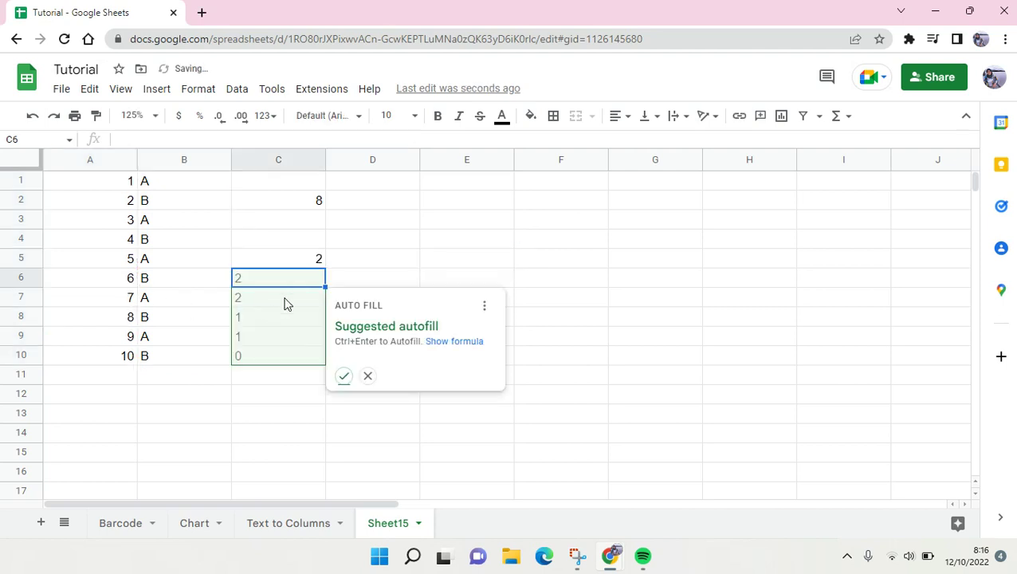
left_click(418, 263)
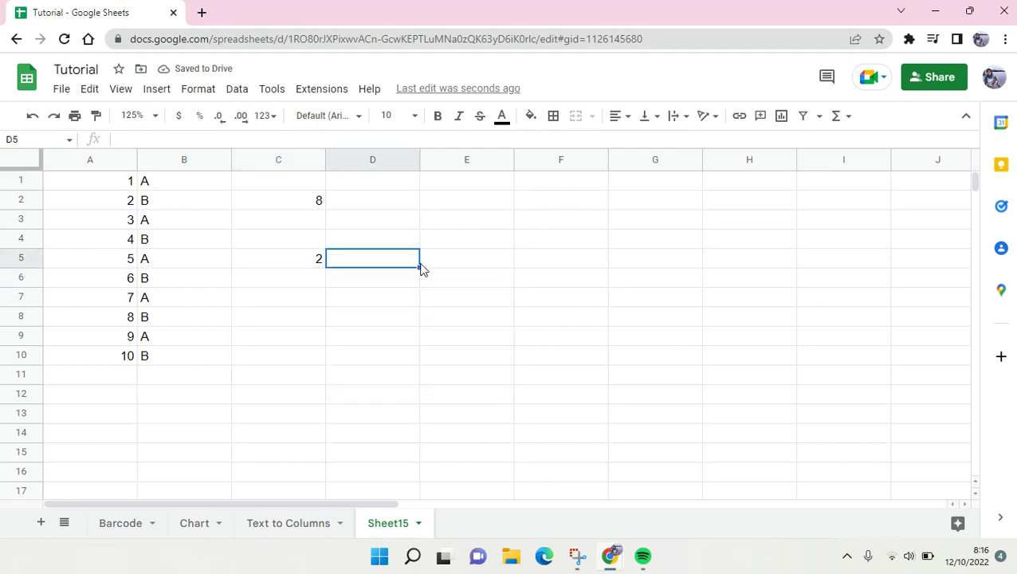